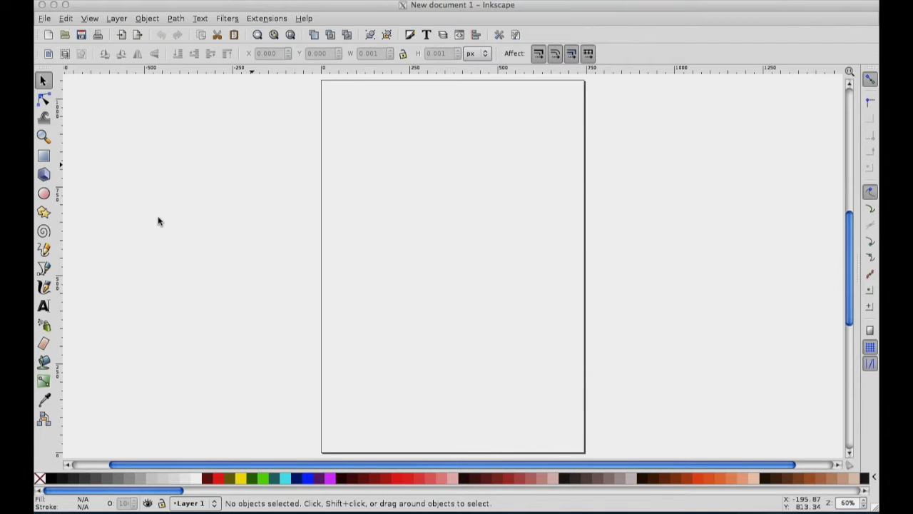
Create a new rectangular grid for the document in the document properties.
left_click(44, 20)
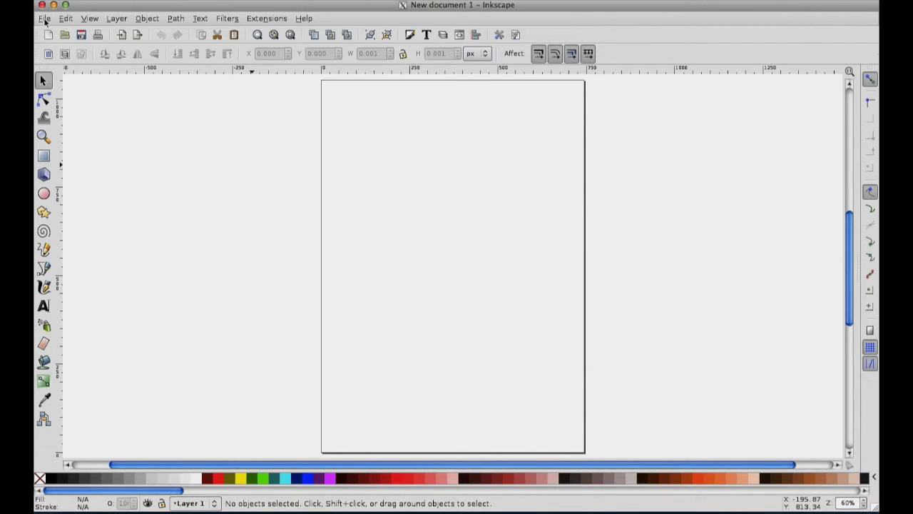
left_click(44, 20)
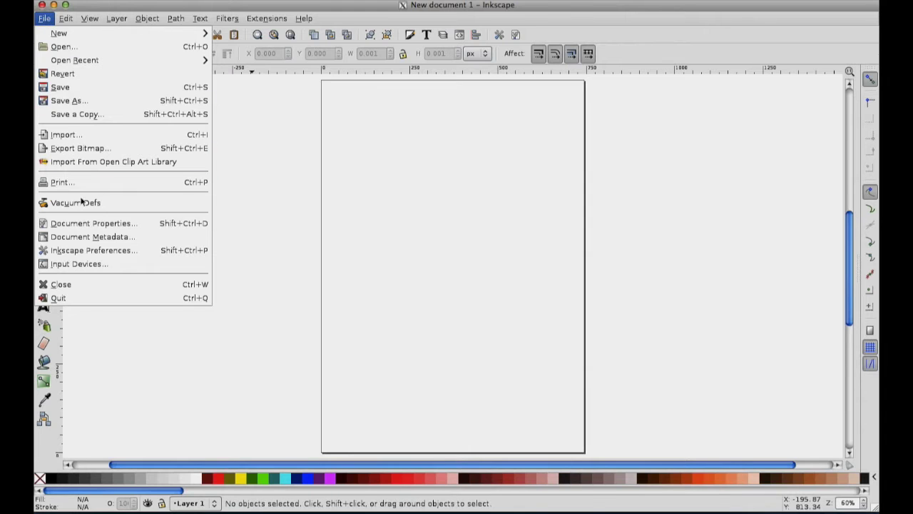
left_click(85, 222)
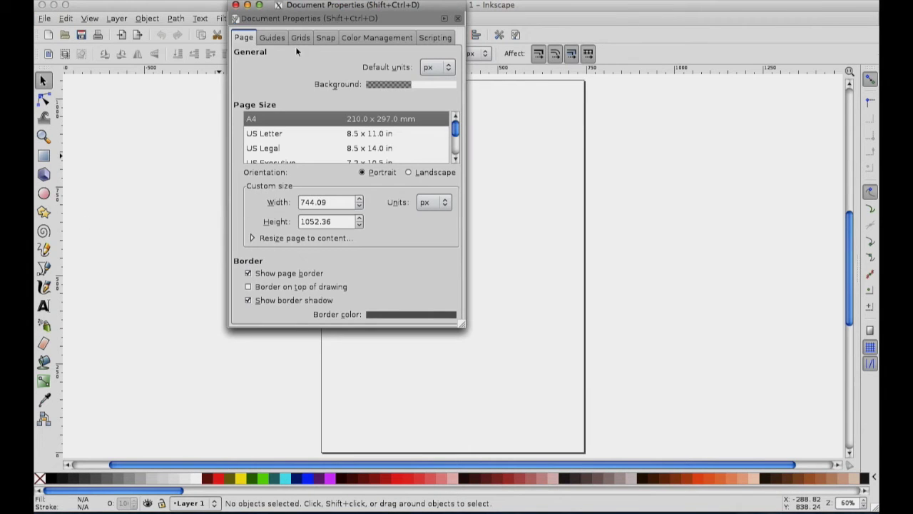
left_click(298, 39)
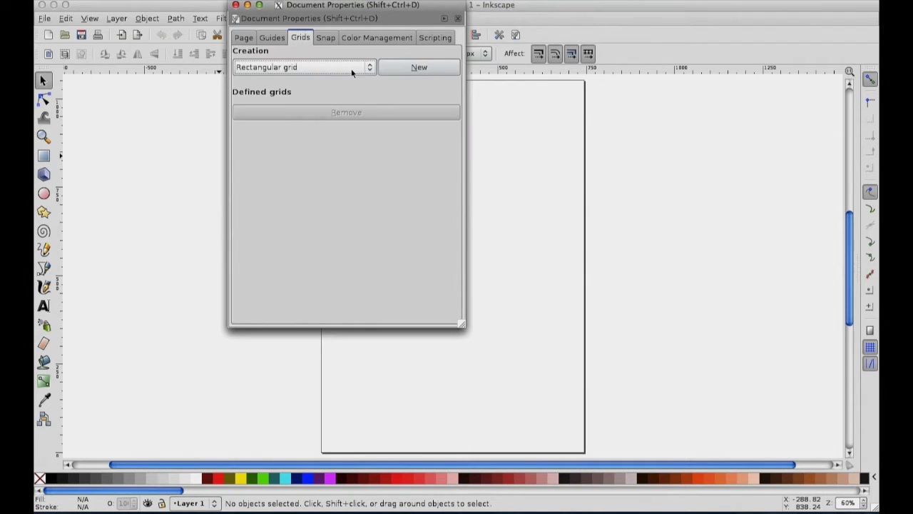
left_click(421, 68)
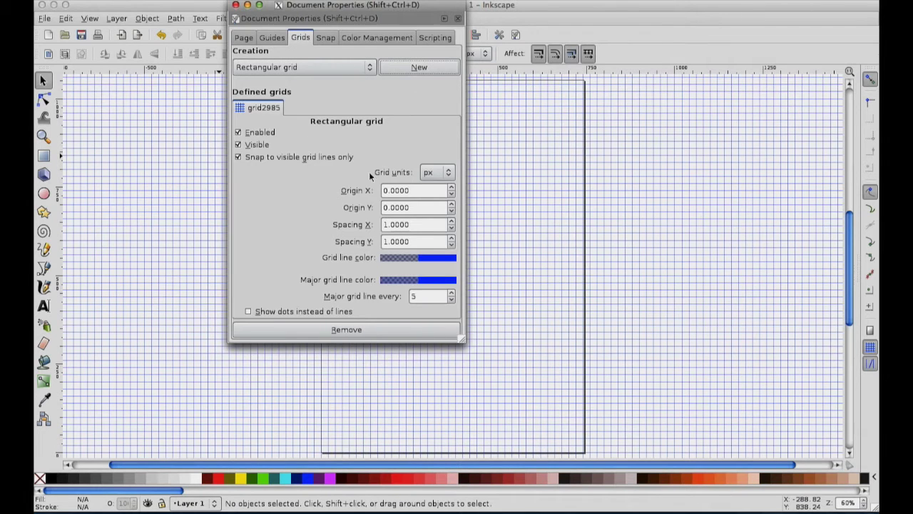
Set the grid units to inches and both the X and Y spacing to 0.25, closing the document properties when finished.
left_click(439, 172)
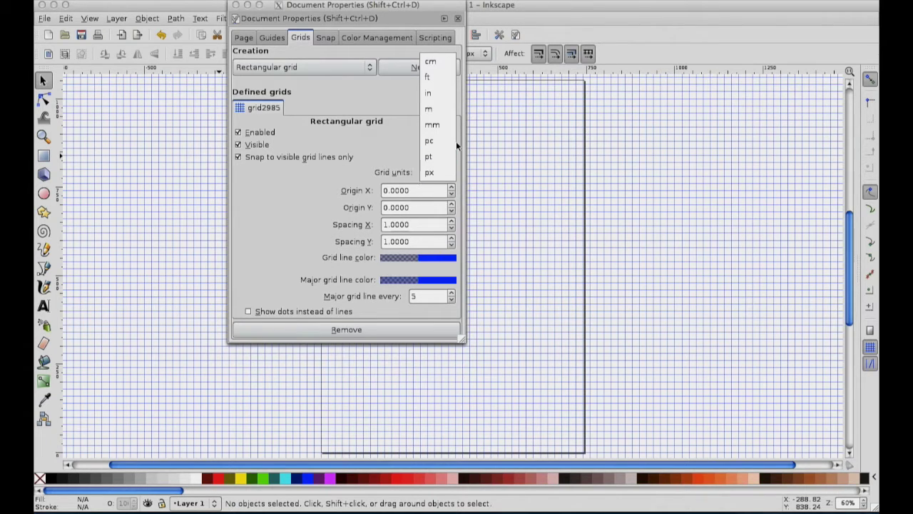
left_click(440, 99)
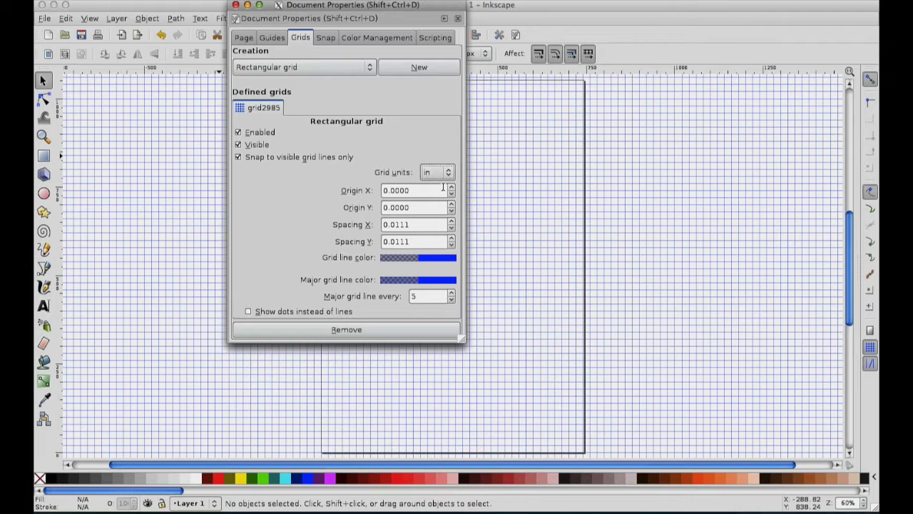
left_click(451, 222)
left_click(451, 222)
left_click(451, 222)
left_click(451, 222)
left_click_drag(412, 224, 390, 224)
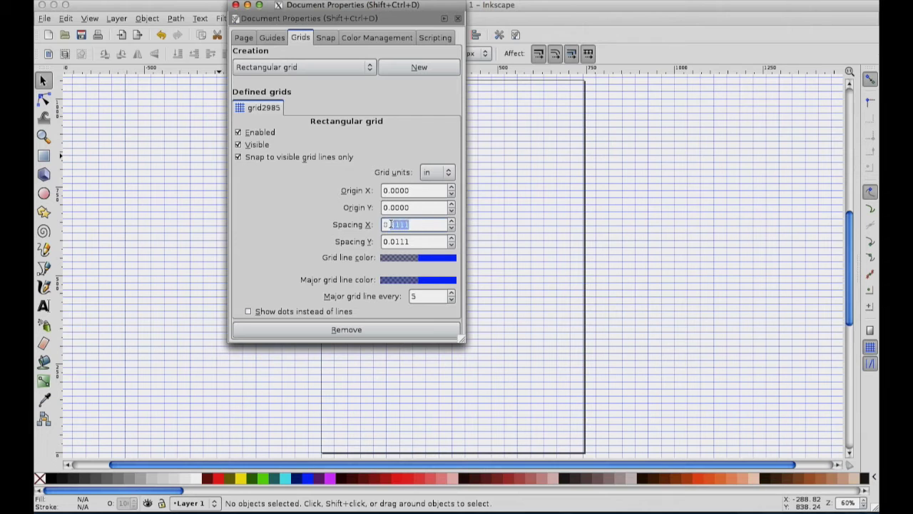
type("0.25")
left_click(393, 241)
left_click_drag(412, 242, 386, 241)
type("0.25")
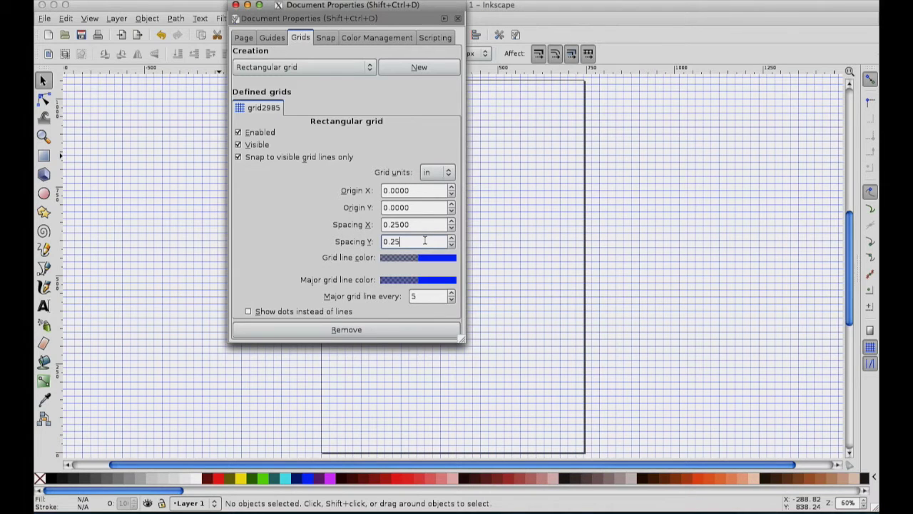
key("Return")
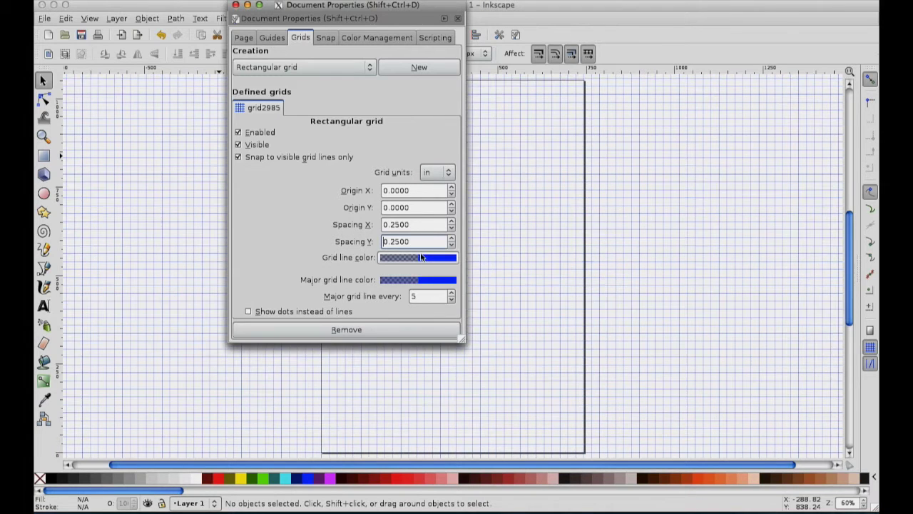
left_click(236, 5)
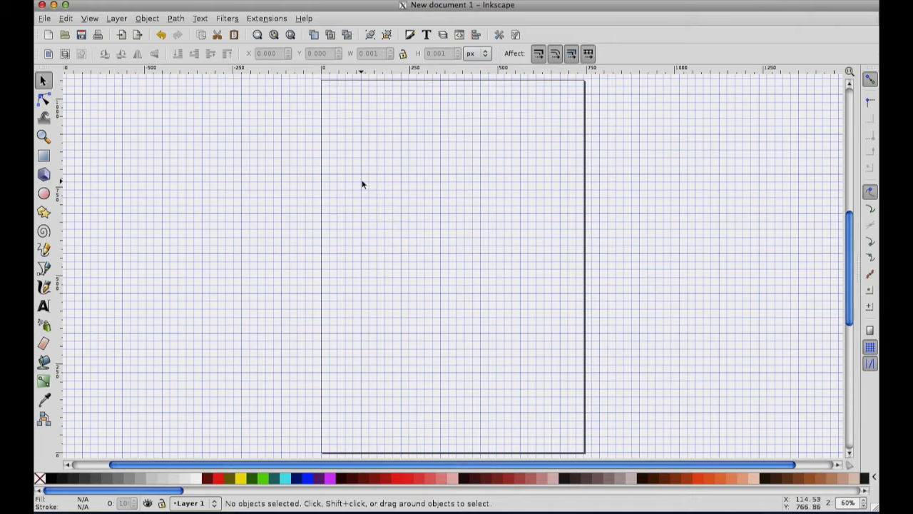
Draw a closed downward-pointing triangle on the page with the Bezier tool, snapped to the grid, 20 grid squares wide and 8 high.
left_click(43, 269)
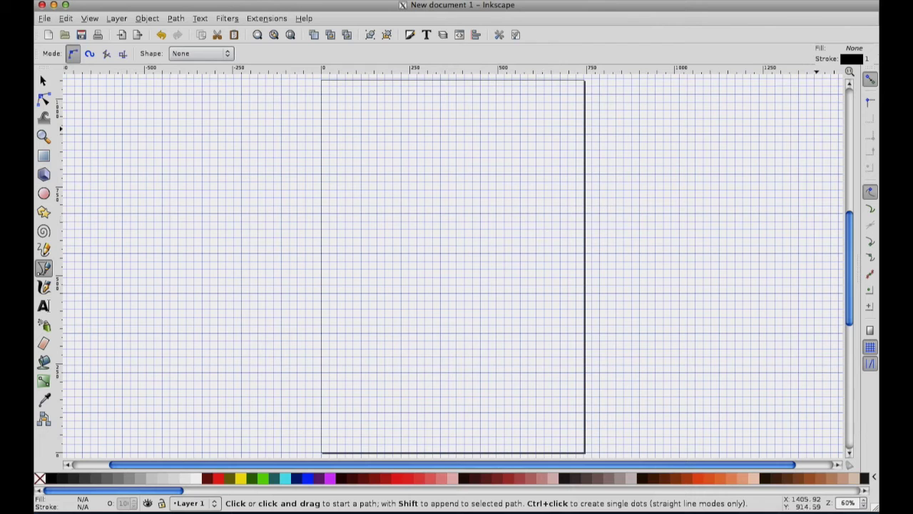
left_click(870, 81)
left_click(869, 192)
left_click(870, 191)
left_click(361, 174)
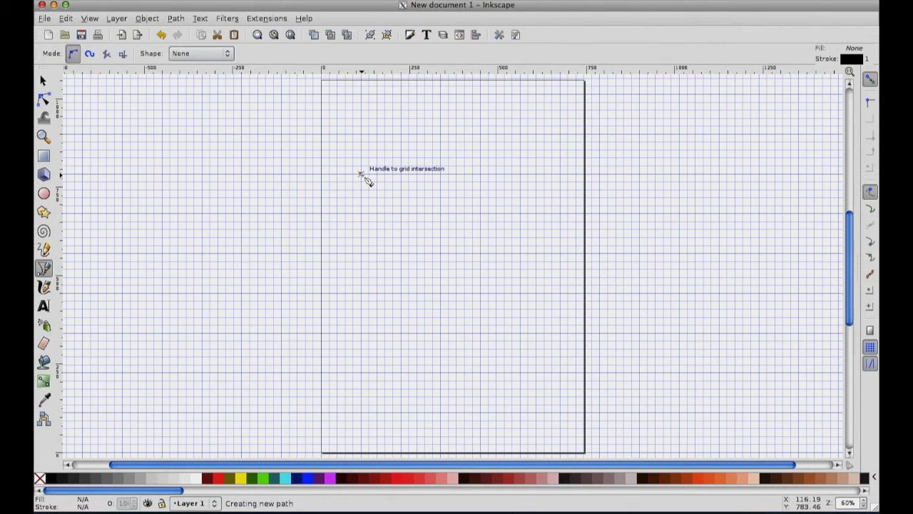
left_click(525, 182)
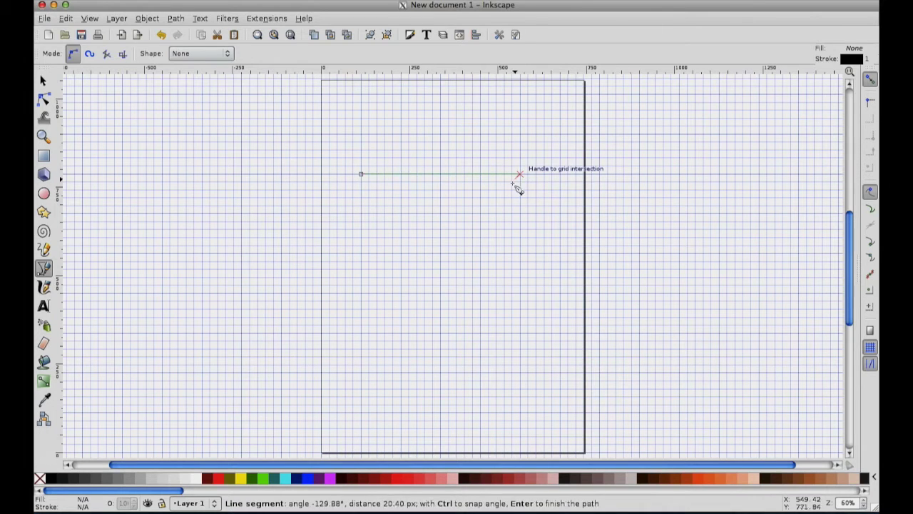
left_click(440, 238)
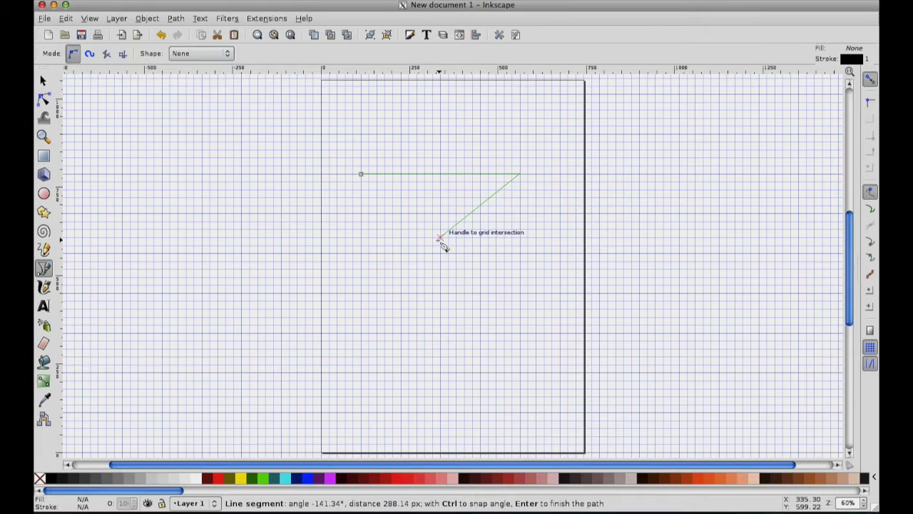
left_click(366, 178)
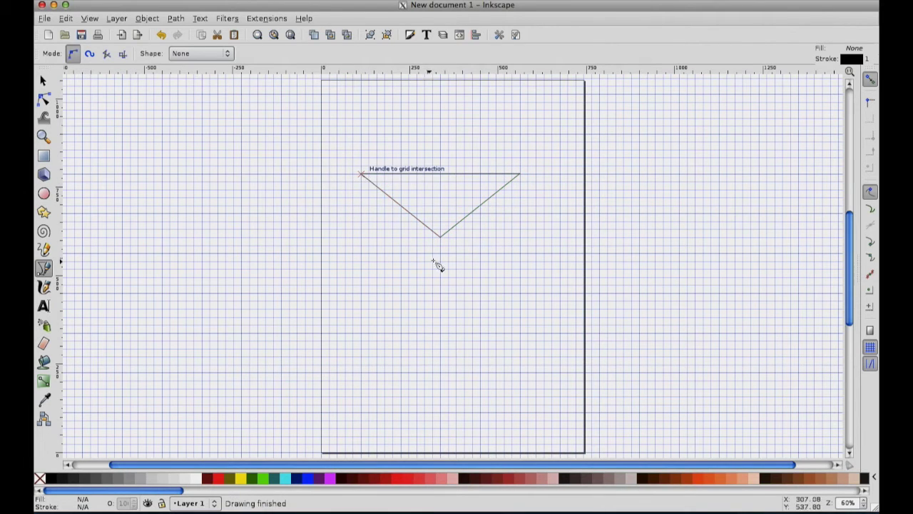
Draw a full-width horizontal line one grid square above the triangle and a full-height vertical line one square to its right.
left_click(362, 169)
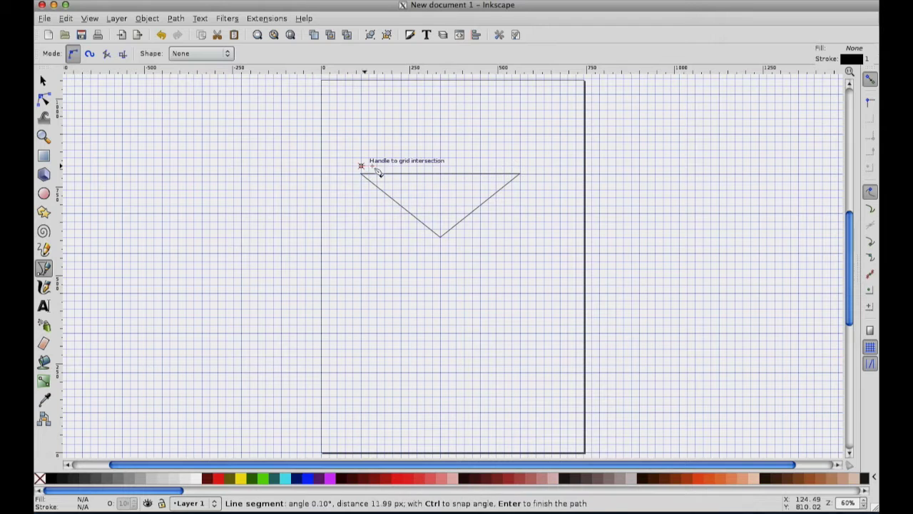
double_click(521, 169)
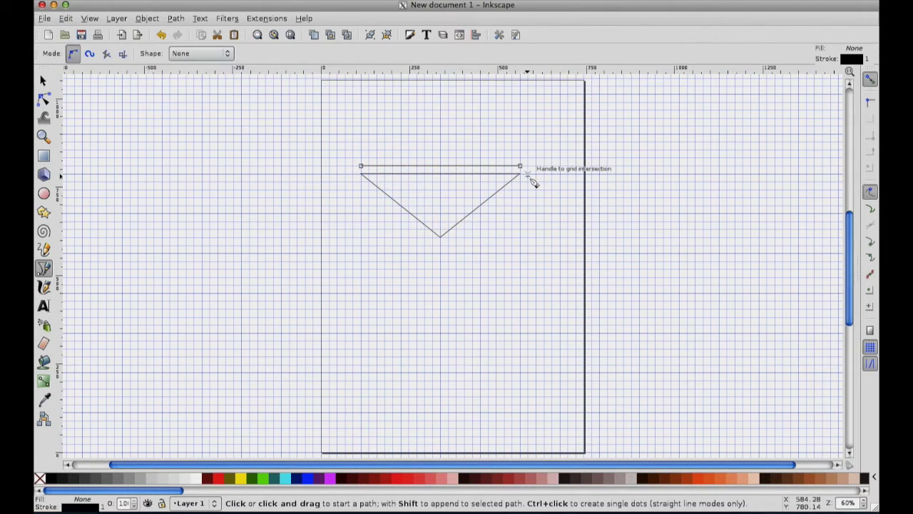
left_click(529, 174)
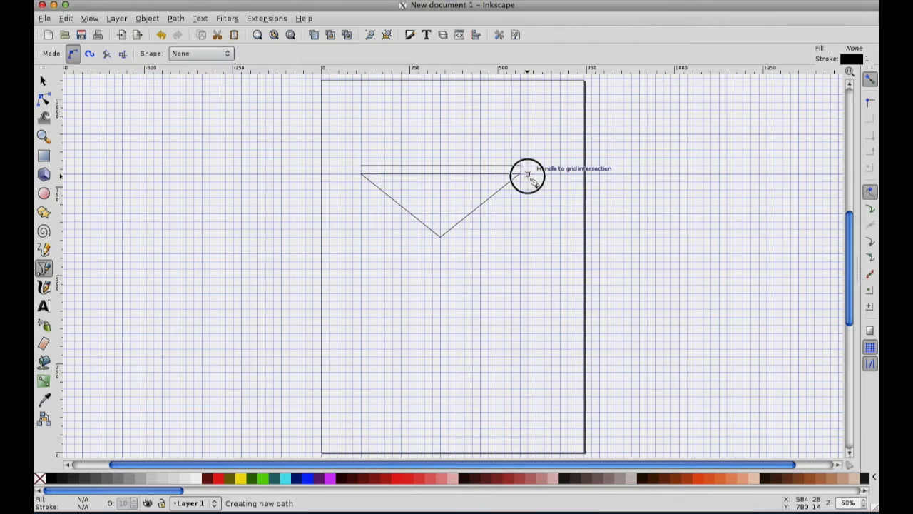
double_click(528, 237)
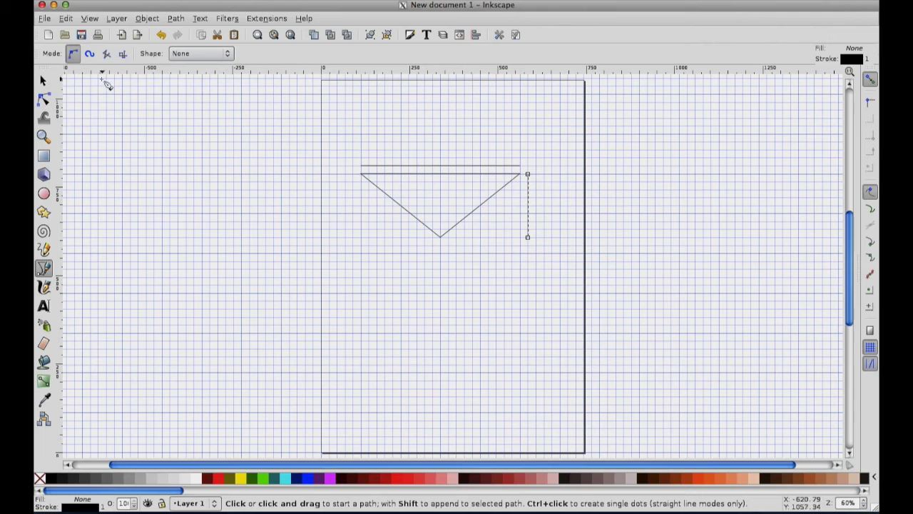
Bend the triangle's two sloping sides outward into curves with the node tool.
left_click(42, 100)
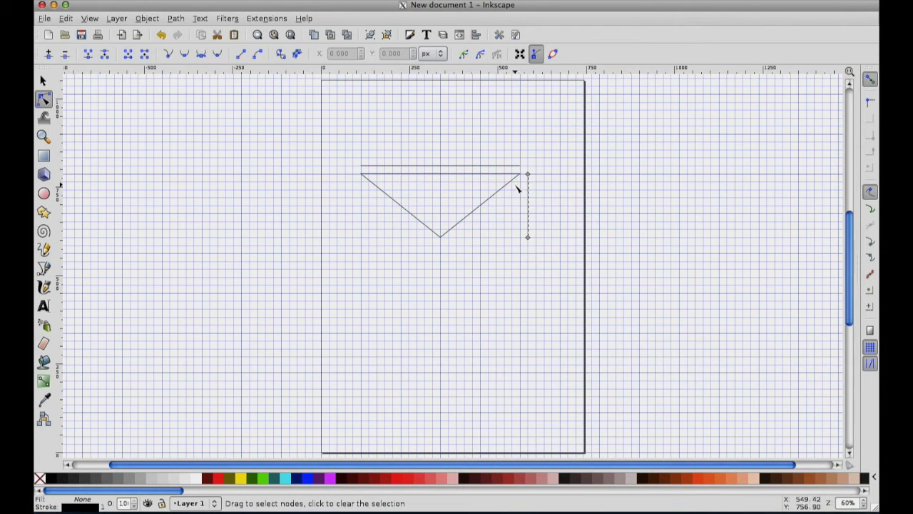
left_click(484, 207)
left_click(481, 208)
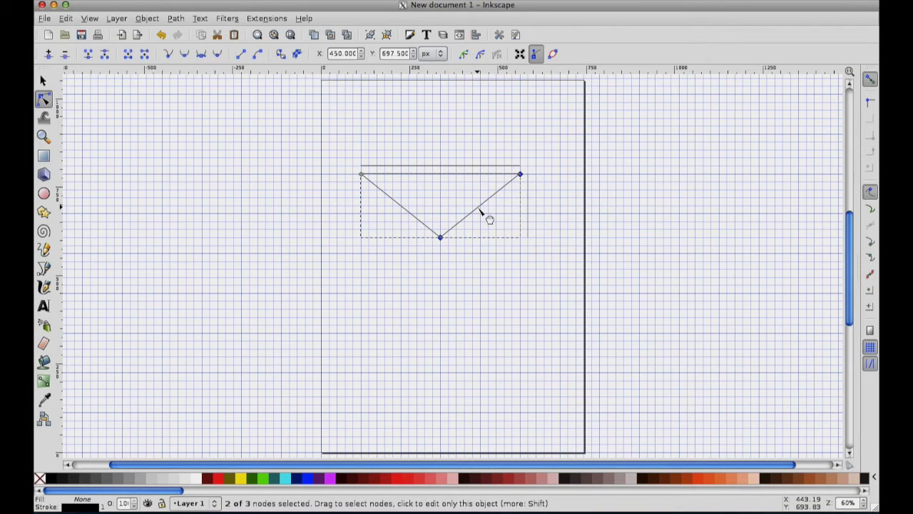
left_click_drag(480, 210, 500, 217)
left_click_drag(400, 209, 381, 224)
Align the curve handles vertically at the upper corners and horizontally at the bottom node to form a symmetrical bowl, and deselect the path.
left_click(369, 219)
left_click(386, 220)
left_click_drag(369, 220, 360, 211)
left_click(396, 238)
left_click_drag(397, 238, 401, 238)
left_click(499, 235)
left_click_drag(499, 235, 496, 238)
left_click(517, 208)
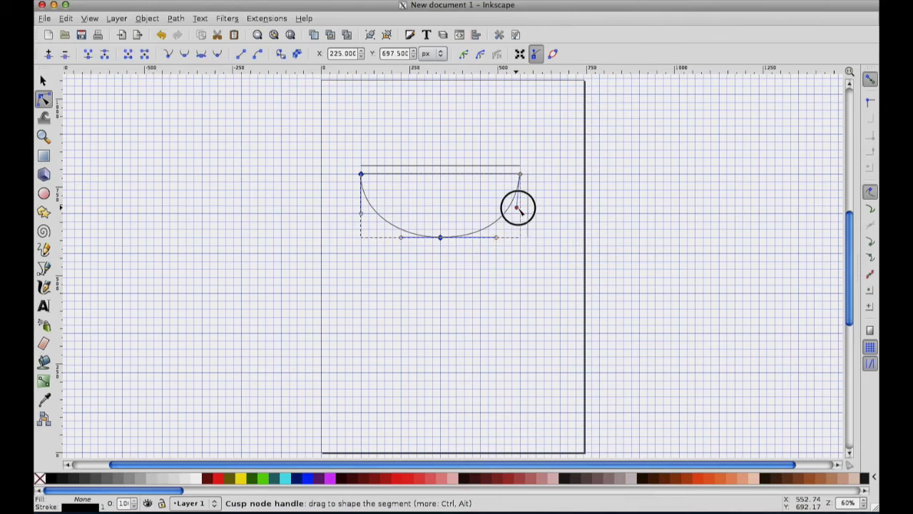
left_click_drag(517, 207, 520, 212)
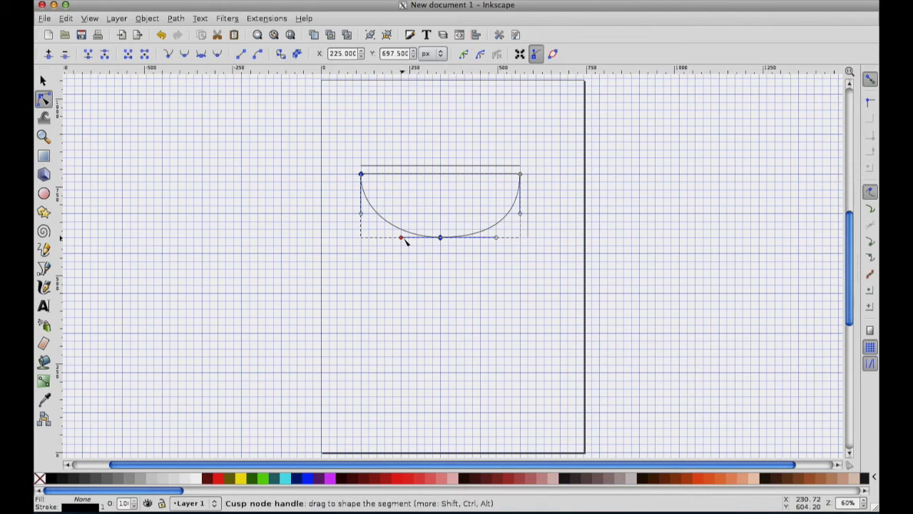
left_click_drag(495, 238, 480, 243)
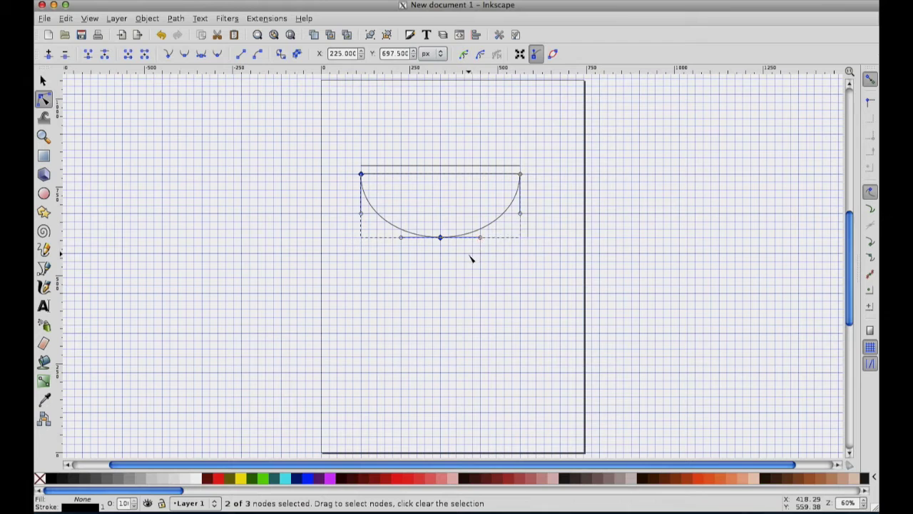
left_click(463, 270)
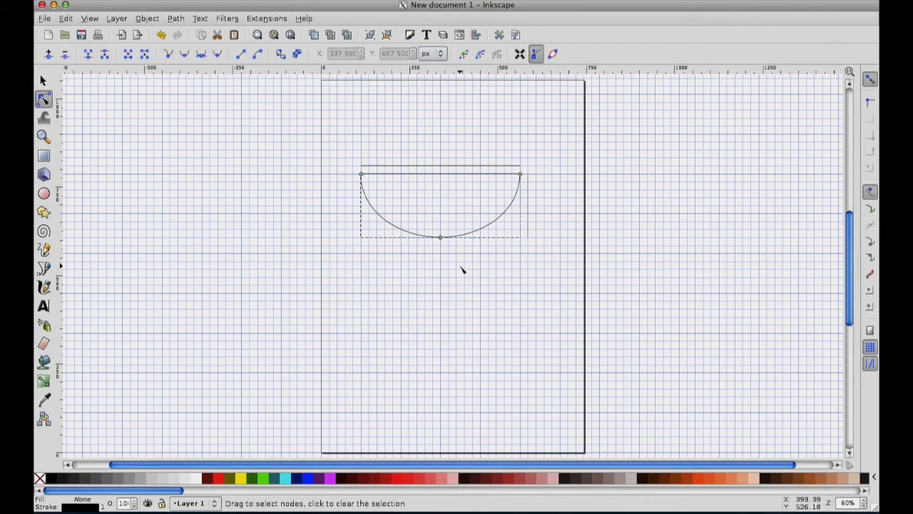
left_click(462, 270)
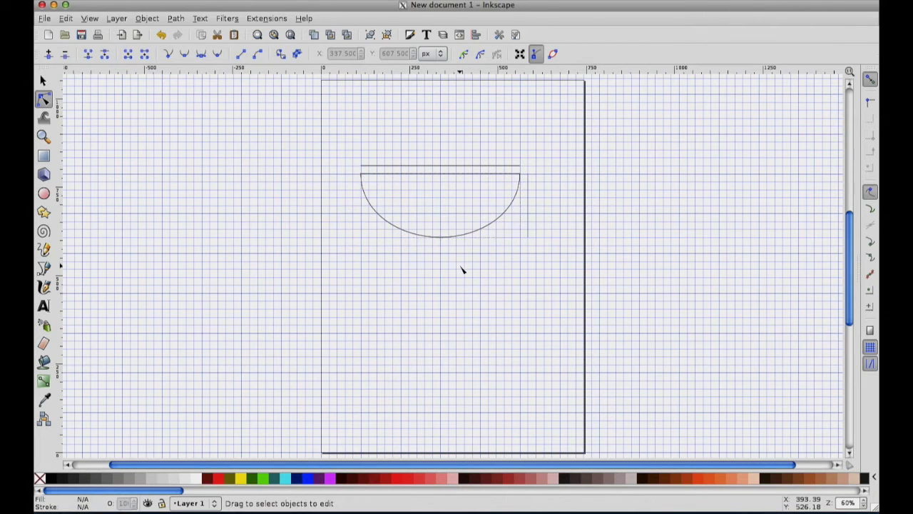
Convert both curved sides of the shape back into straight line segments and deselect it.
left_click(490, 228)
left_click(495, 225)
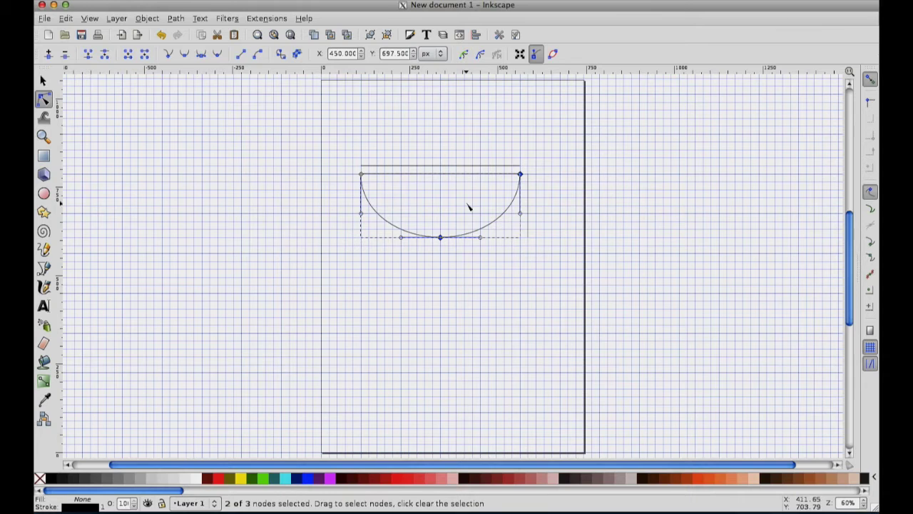
left_click(242, 56)
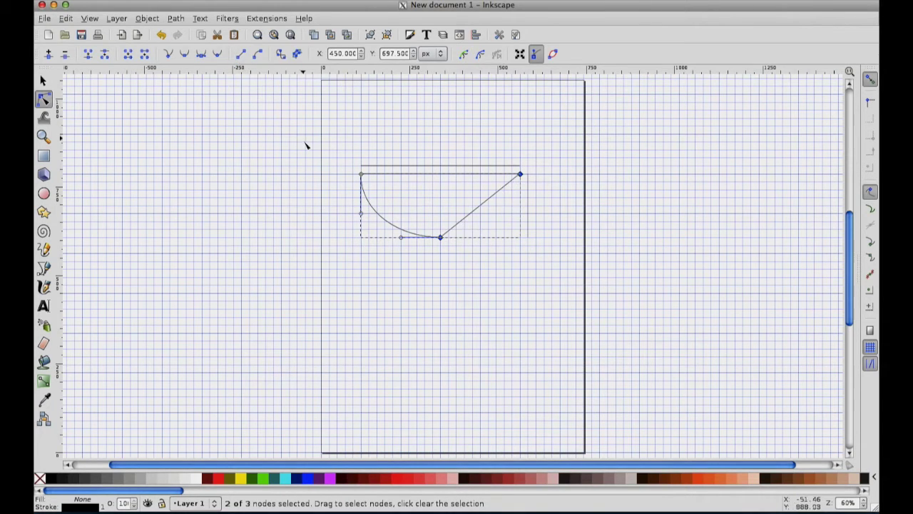
left_click(373, 212)
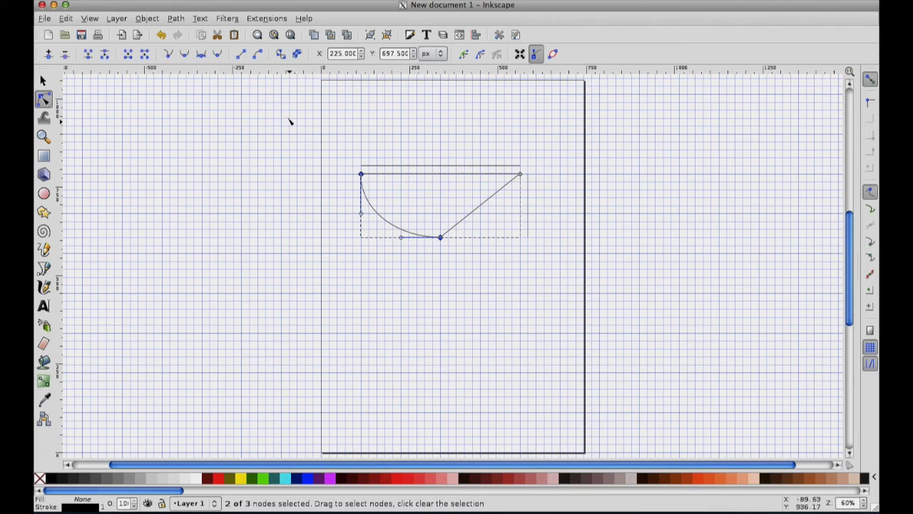
left_click(242, 55)
left_click(281, 220)
Increase the stroke width of the horizontal line above the triangle to 8.2 px.
left_click(408, 167)
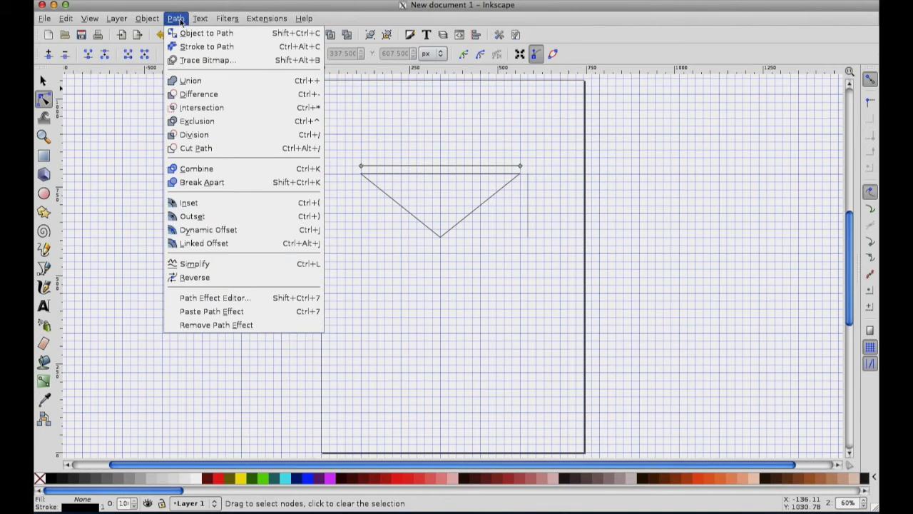
mouse_move(147, 18)
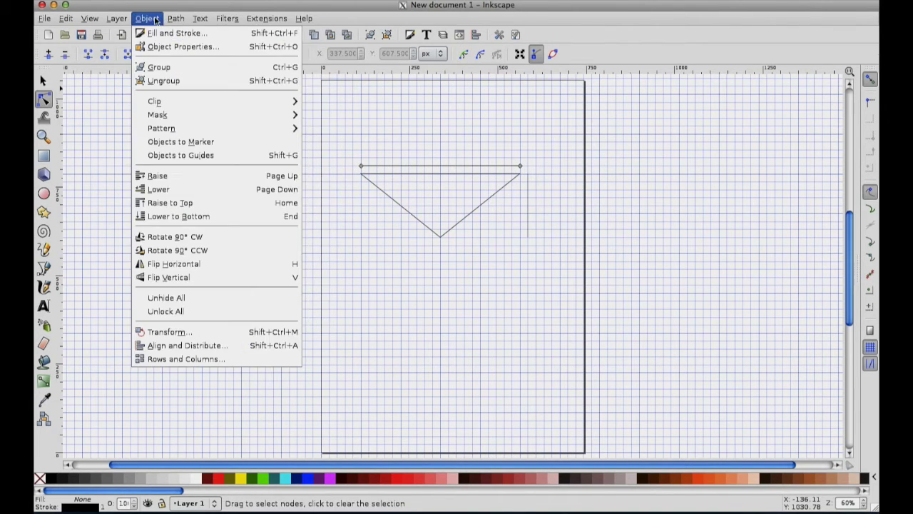
left_click(155, 34)
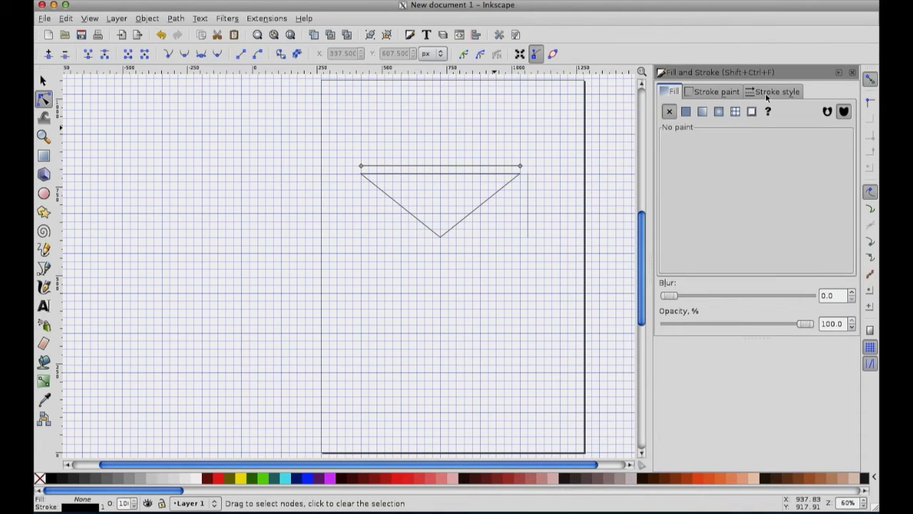
left_click(775, 92)
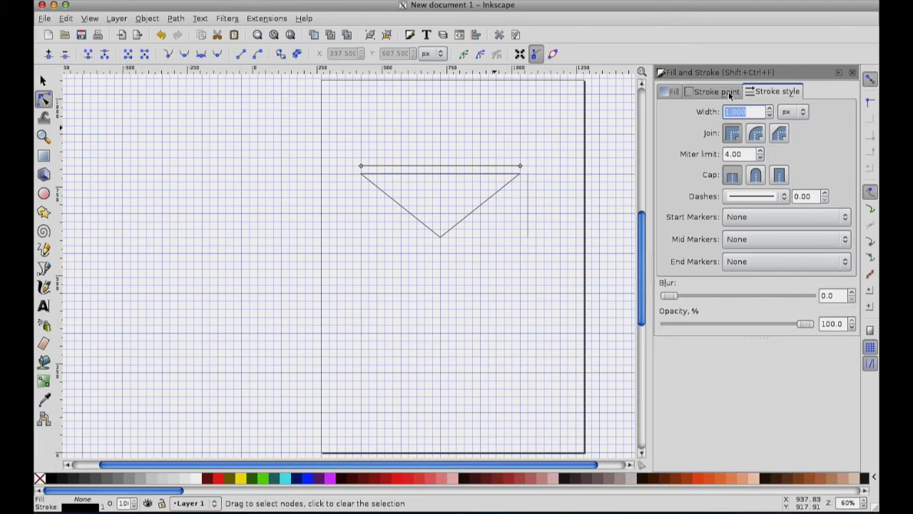
left_click(769, 109)
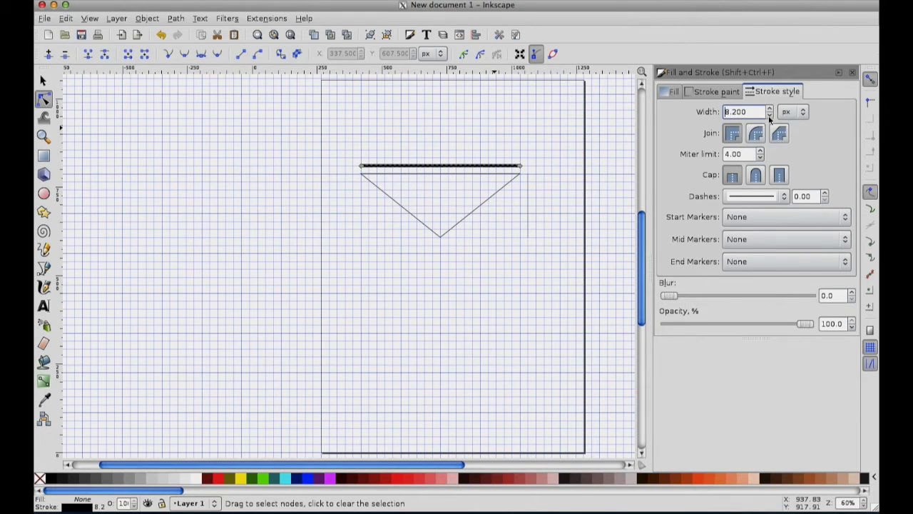
Set the stroke width of the horizontal line above the triangle to 1 px.
left_click(769, 116)
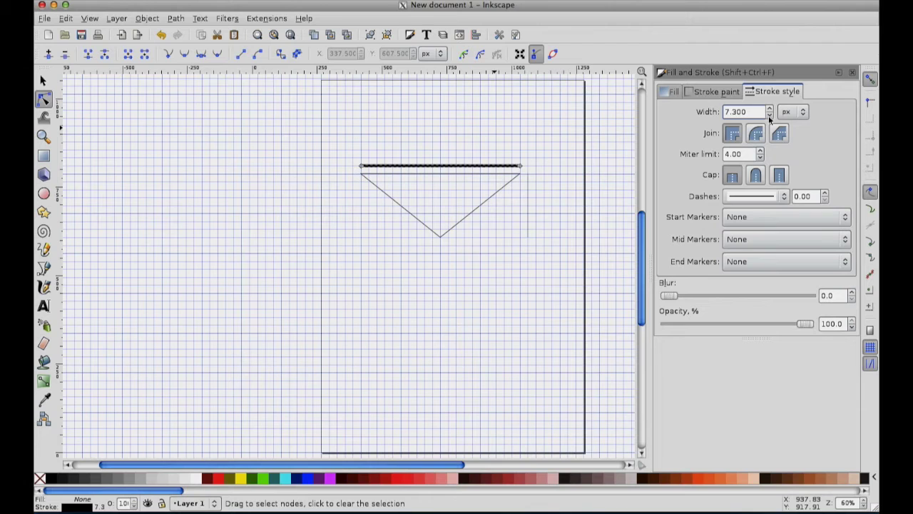
left_click(769, 115)
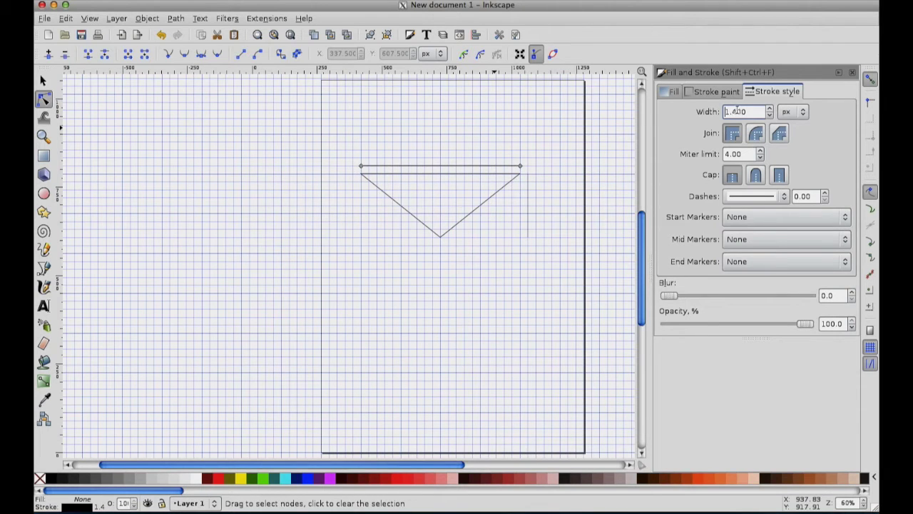
key("BackSpace")
Give the horizontal line above the triangle an Arrow1Mstart start marker and an Arrow1Mend end marker, and deselect it.
left_click(742, 218)
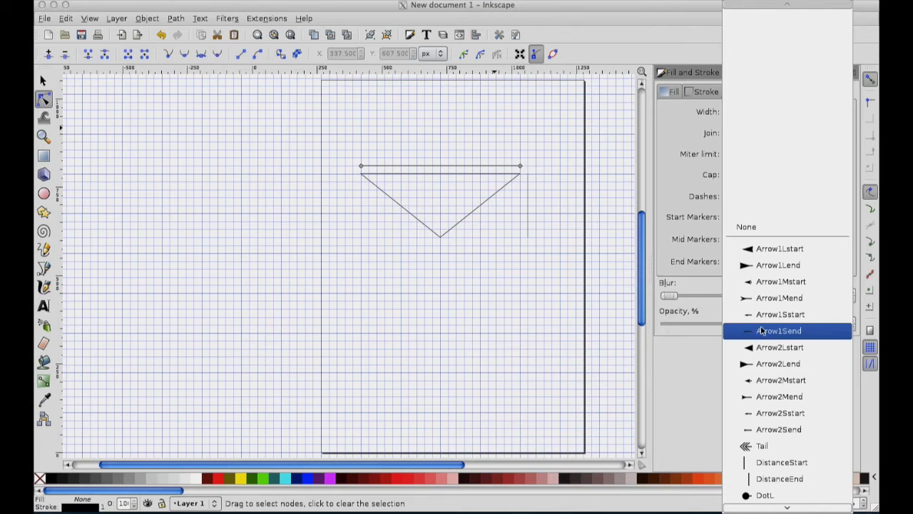
left_click(777, 283)
left_click(750, 262)
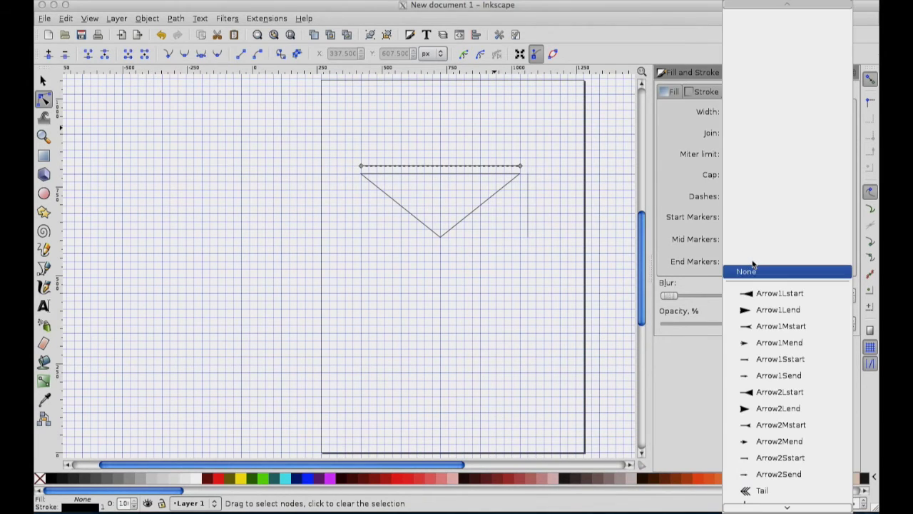
left_click(756, 342)
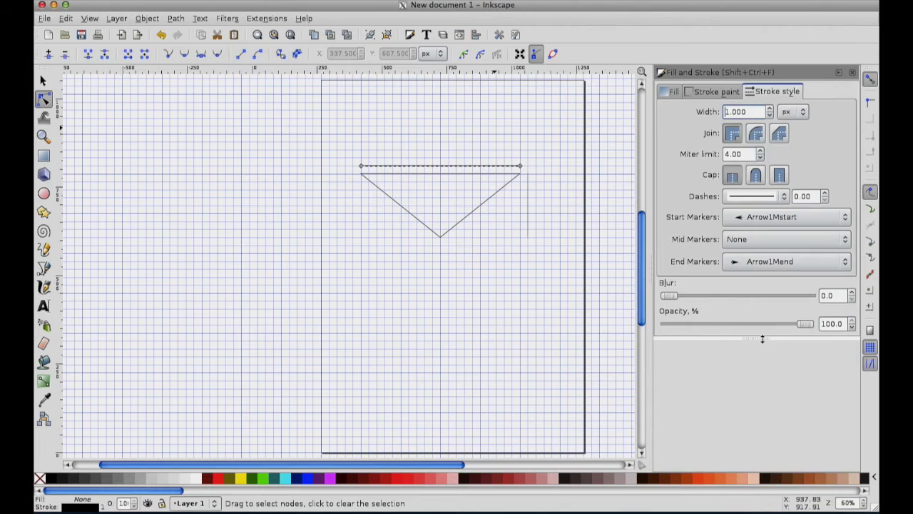
left_click(575, 263)
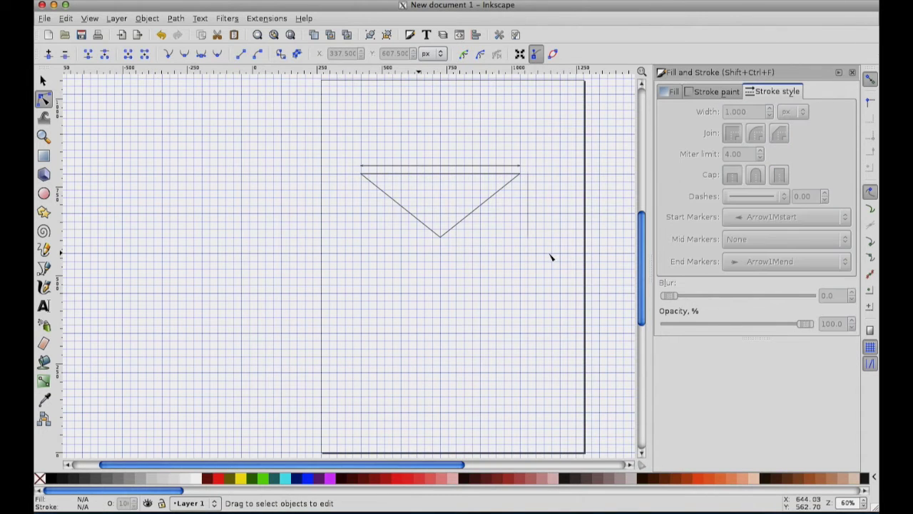
left_click(491, 167)
left_click(483, 265)
left_click(274, 35)
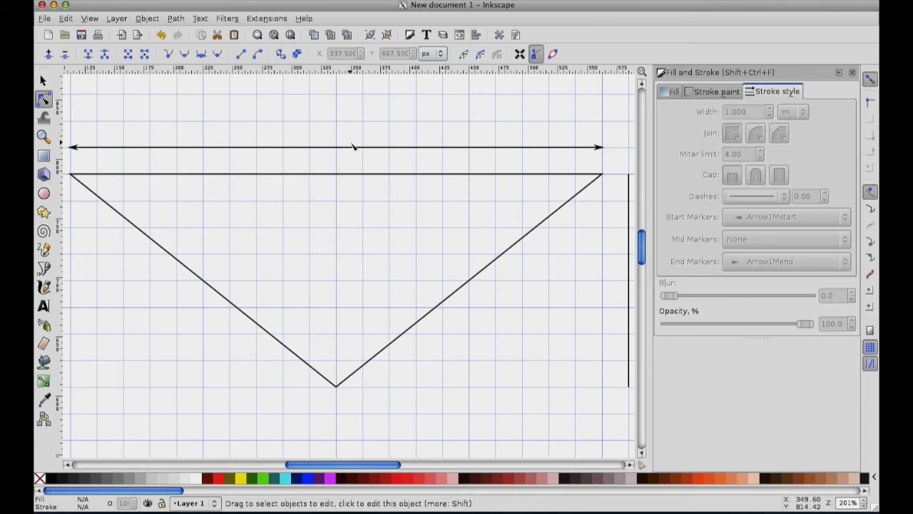
Change both the start and end markers of the horizontal line above the triangle from arrows to DotM.
left_click(549, 152)
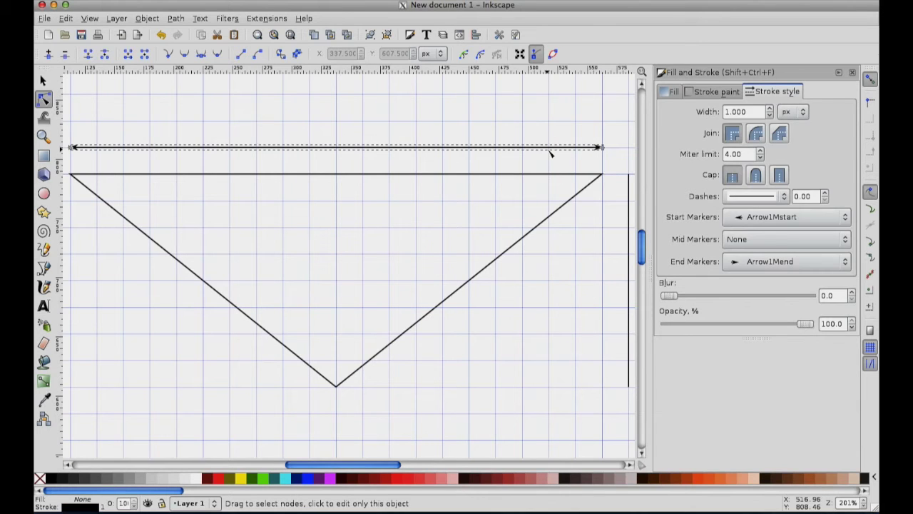
left_click(756, 218)
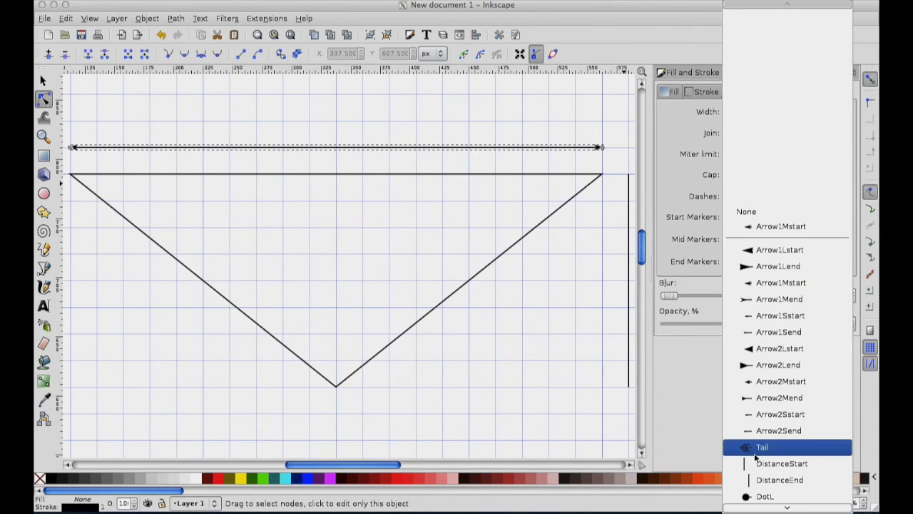
scroll(770, 475, "down", 3)
left_click(767, 431)
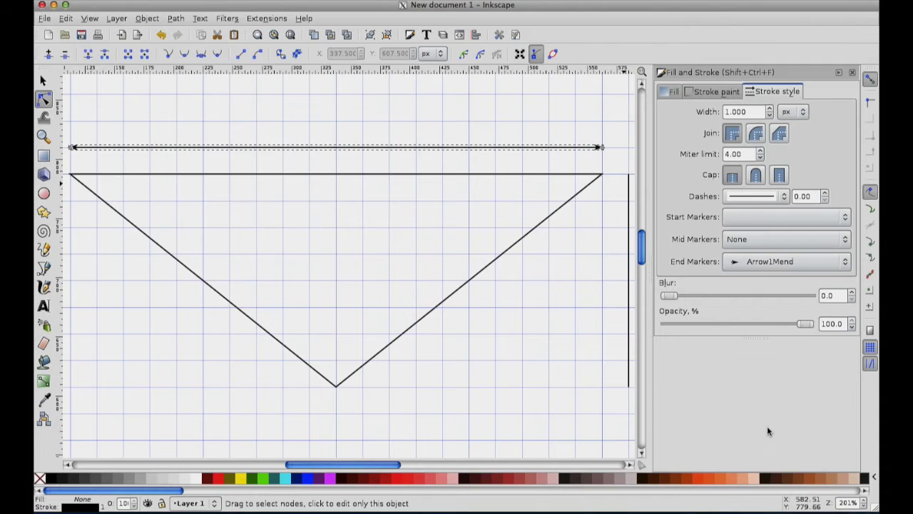
left_click(751, 262)
scroll(781, 464, "down", 2)
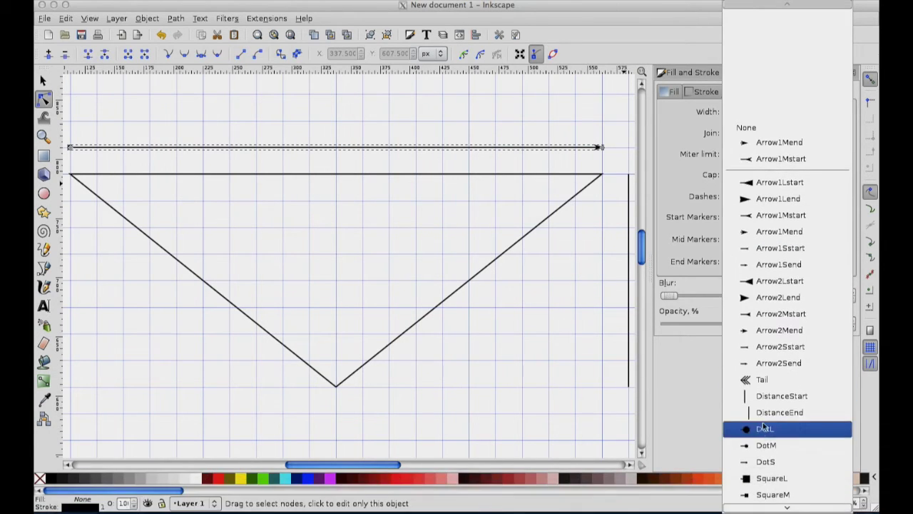
left_click(782, 442)
Try the StopM marker at both the start and end of the horizontal line above the triangle.
left_click(532, 148)
left_click(755, 216)
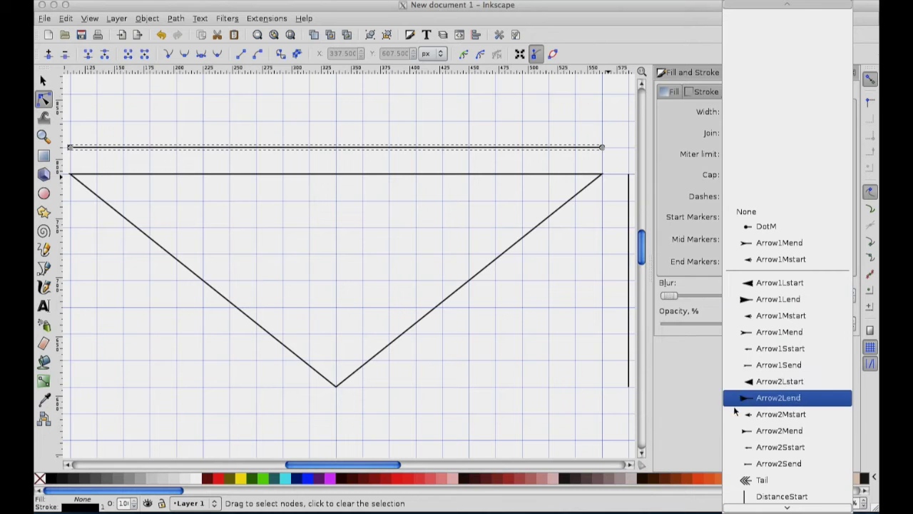
mouse_move(787, 509)
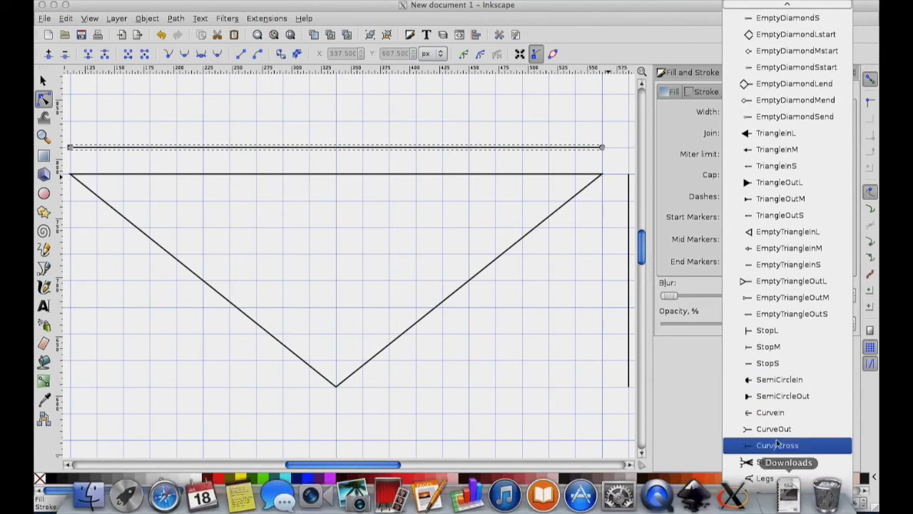
left_click(773, 348)
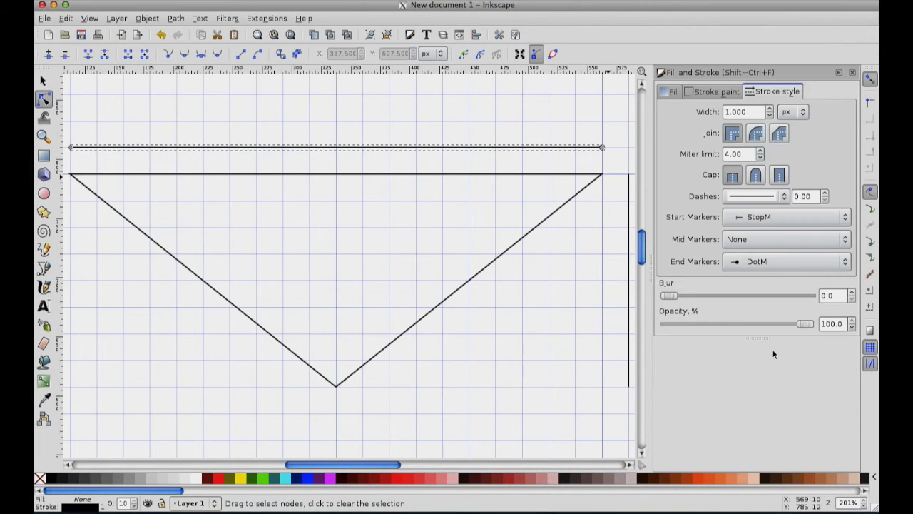
left_click(725, 243)
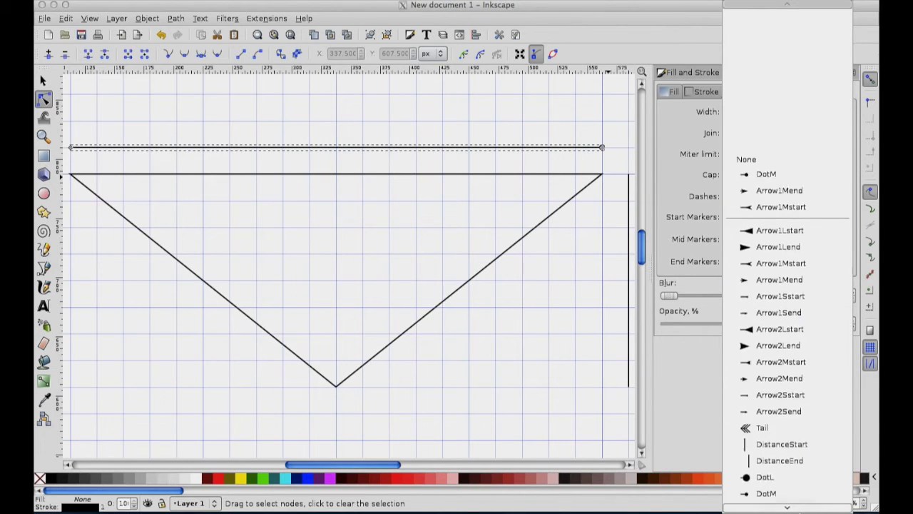
mouse_move(787, 500)
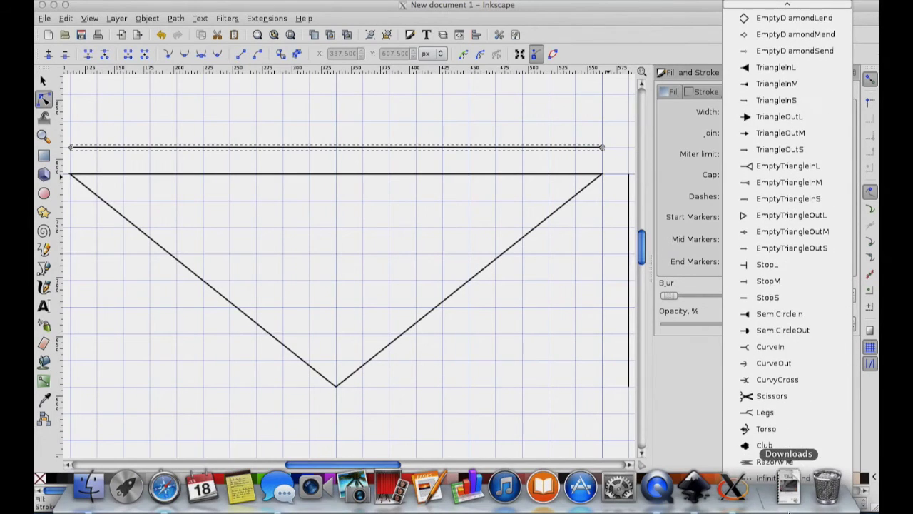
left_click(769, 280)
left_click(628, 298)
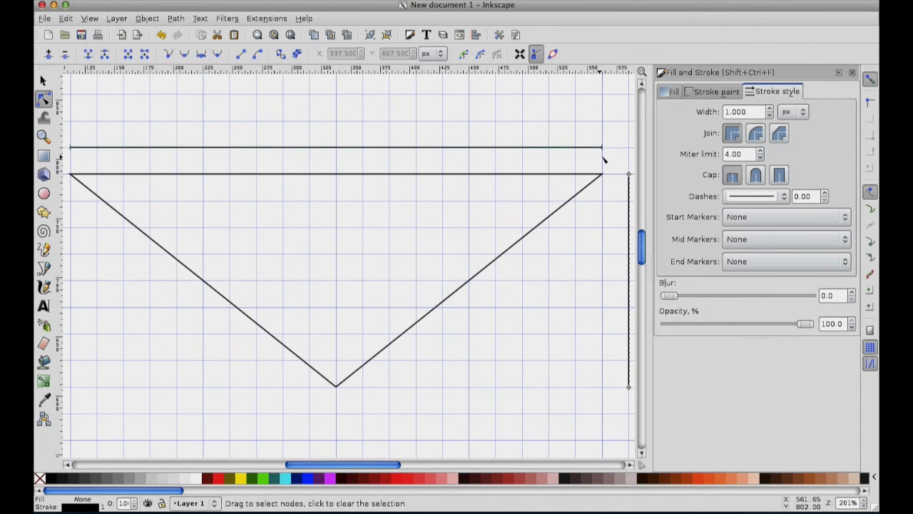
Switch the horizontal line's start and end markers back to DotM and deselect the line.
left_click(429, 142)
left_click(437, 149)
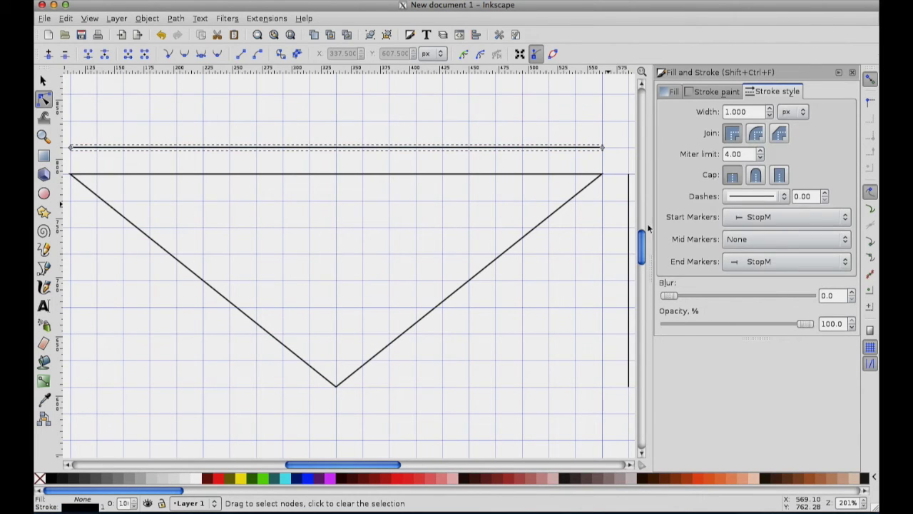
left_click(740, 221)
left_click(747, 240)
left_click(749, 263)
left_click(756, 287)
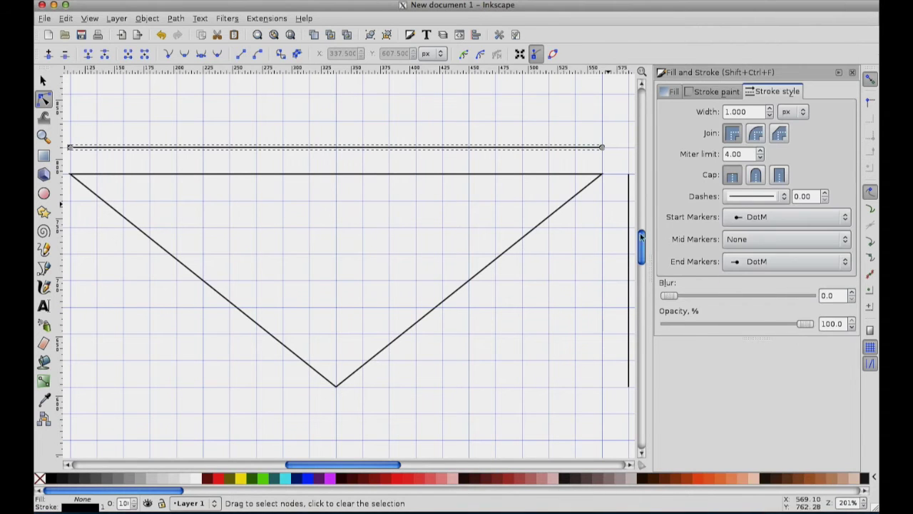
left_click(520, 125)
Apply DotM start and end markers to the vertical line beside the triangle and deselect it.
left_click(629, 189)
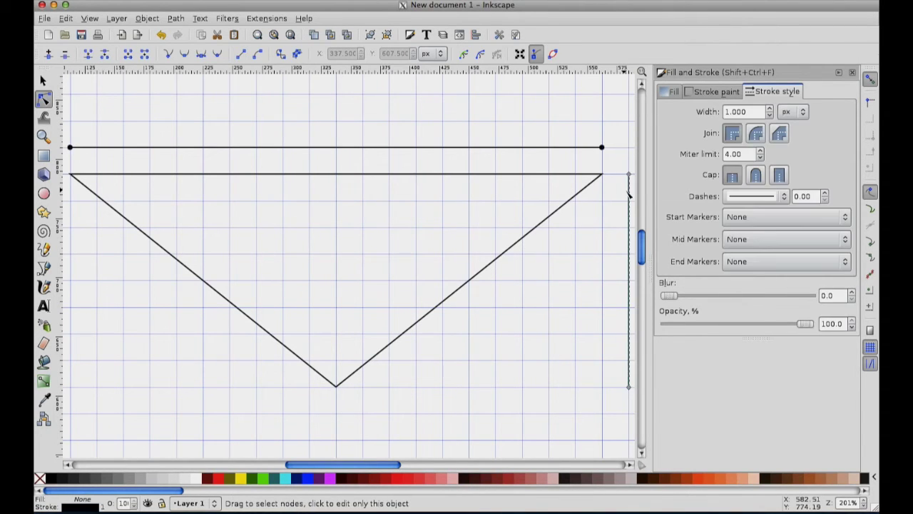
left_click(739, 219)
left_click(755, 258)
left_click(755, 263)
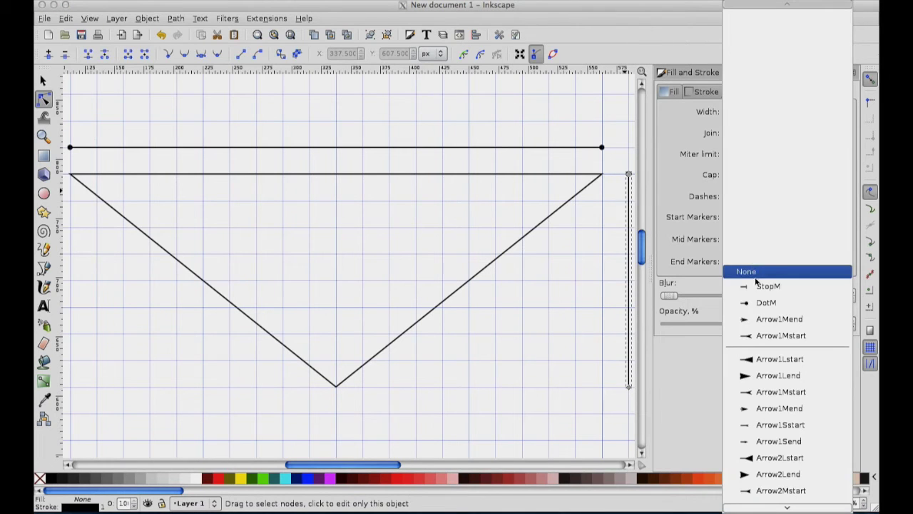
left_click(763, 304)
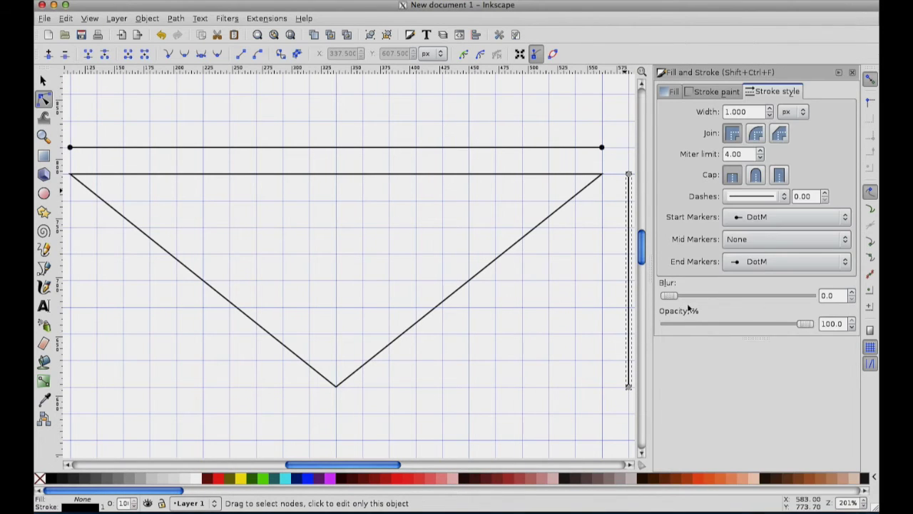
left_click(570, 301)
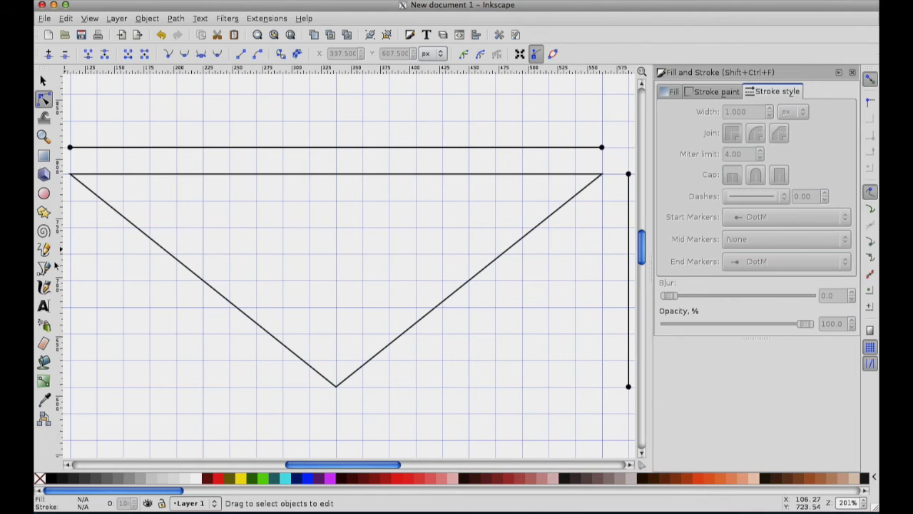
Add the text label 60" / 150 cm above the horizontal dimension line.
left_click(43, 305)
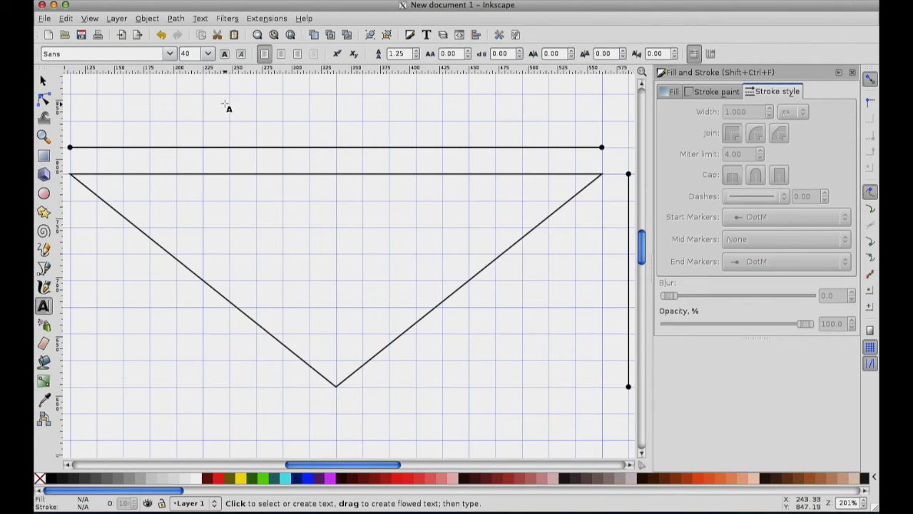
left_click(286, 129)
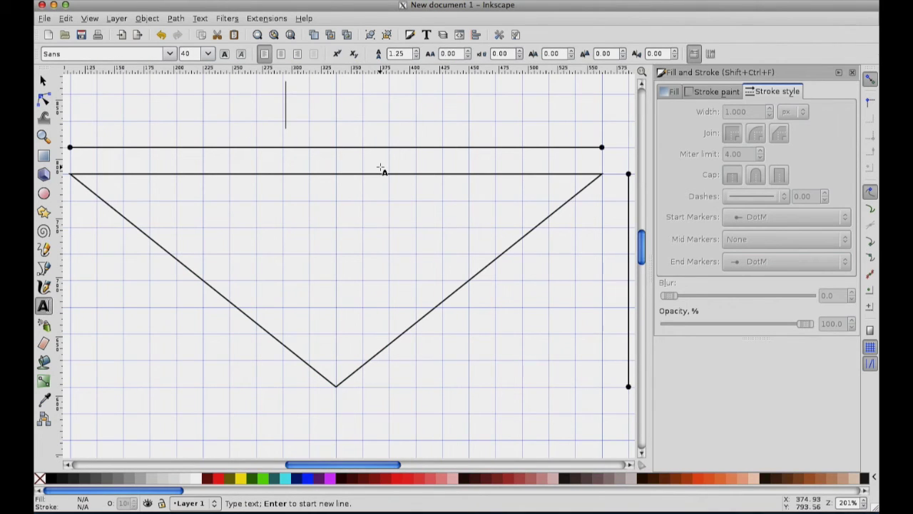
type("6")
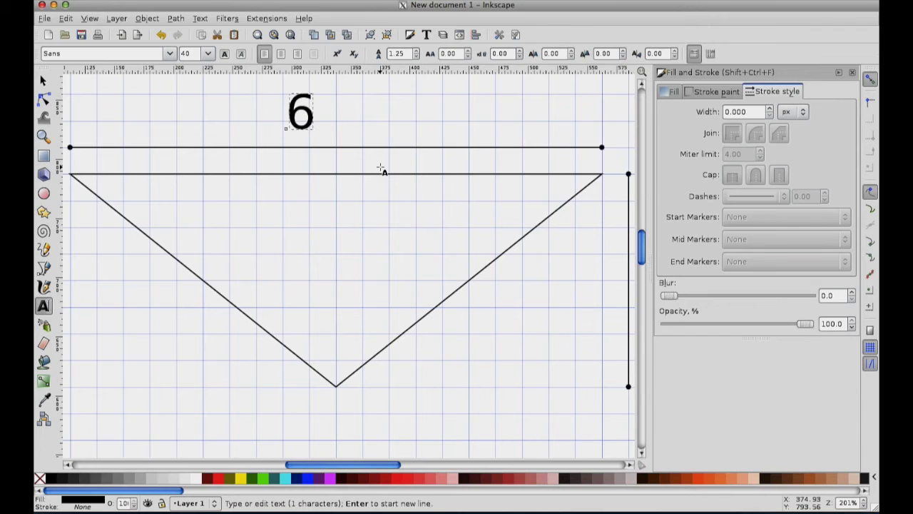
type("0\" / ")
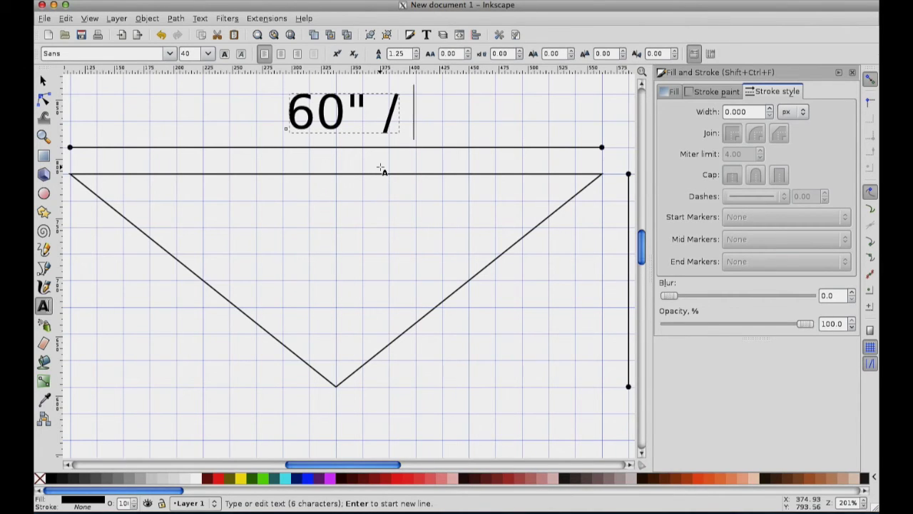
type("150 cm")
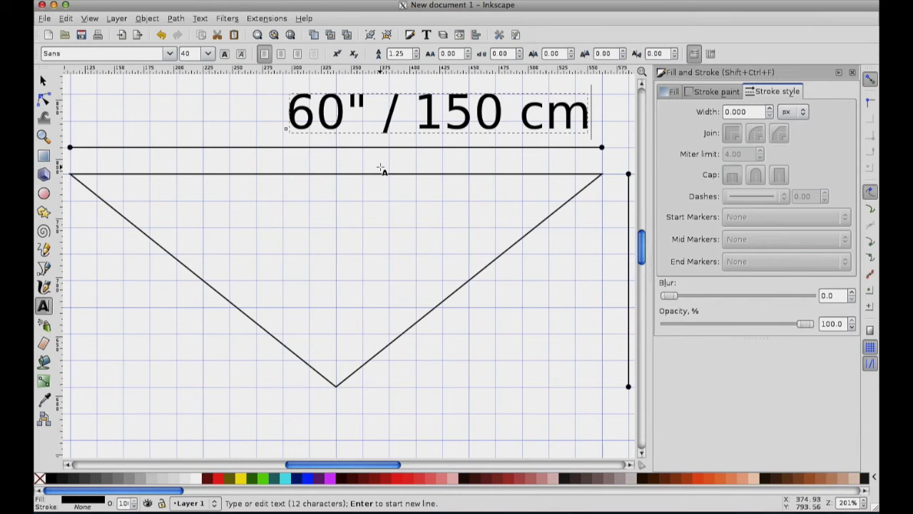
Add the text label 12" / 30 cm beside the vertical dimension line and leave it deselected.
left_click_drag(368, 465, 409, 464)
left_click(447, 289)
left_click(462, 282)
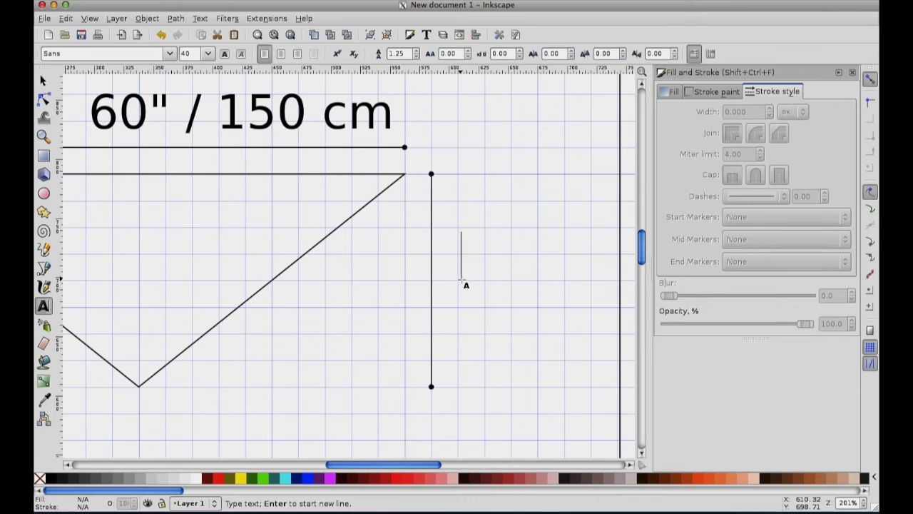
type("12")
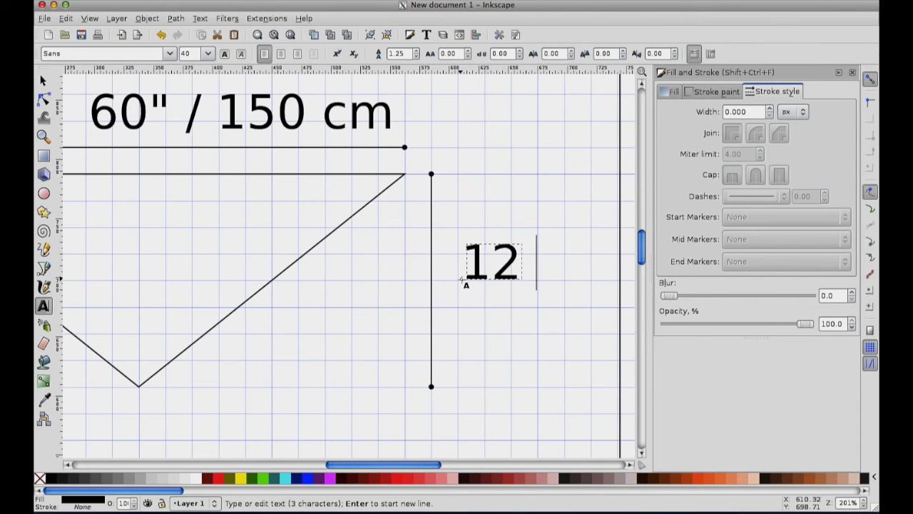
type("\" /")
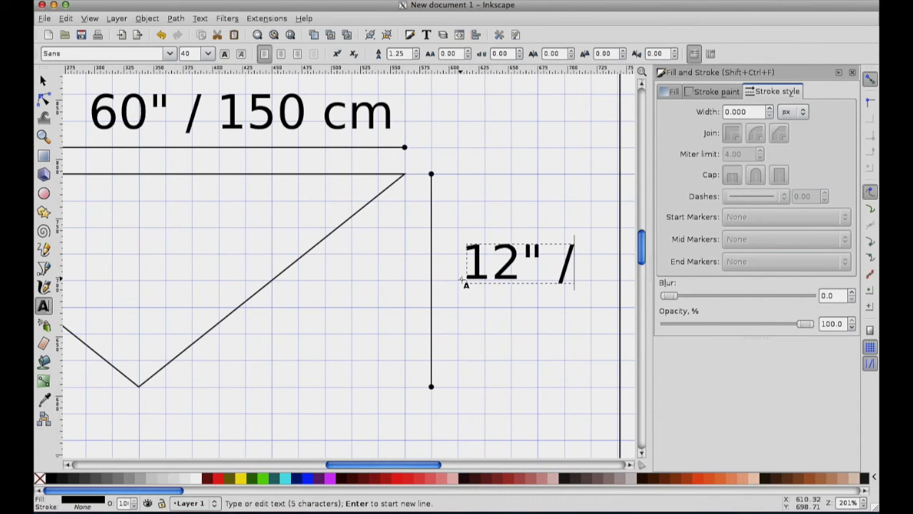
type(" 30 cm")
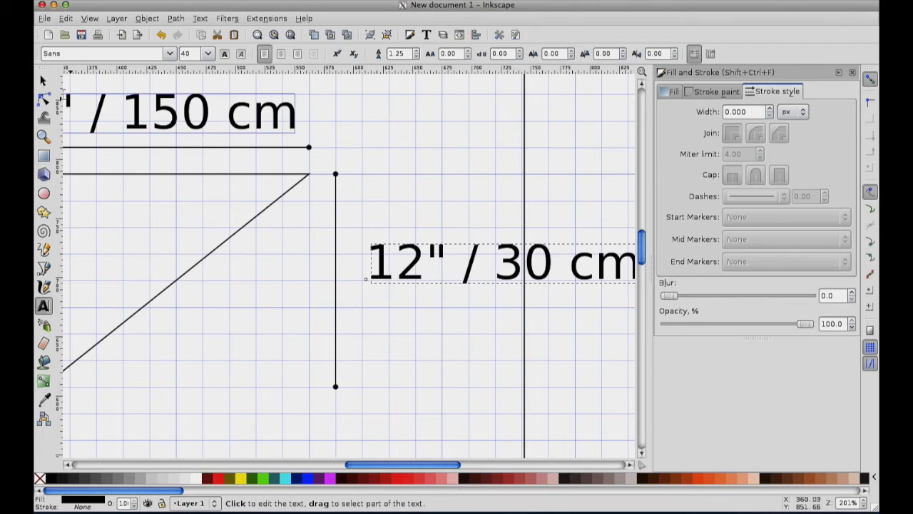
left_click(43, 80)
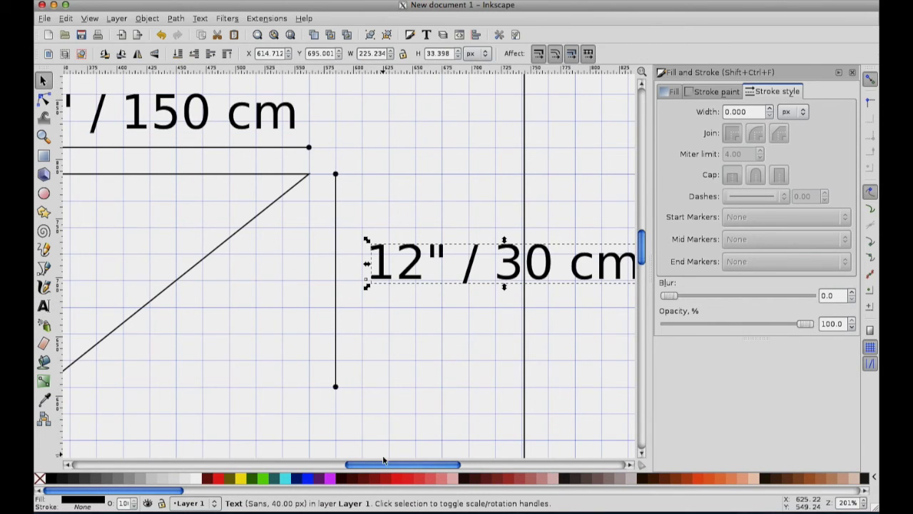
left_click_drag(383, 464, 330, 457)
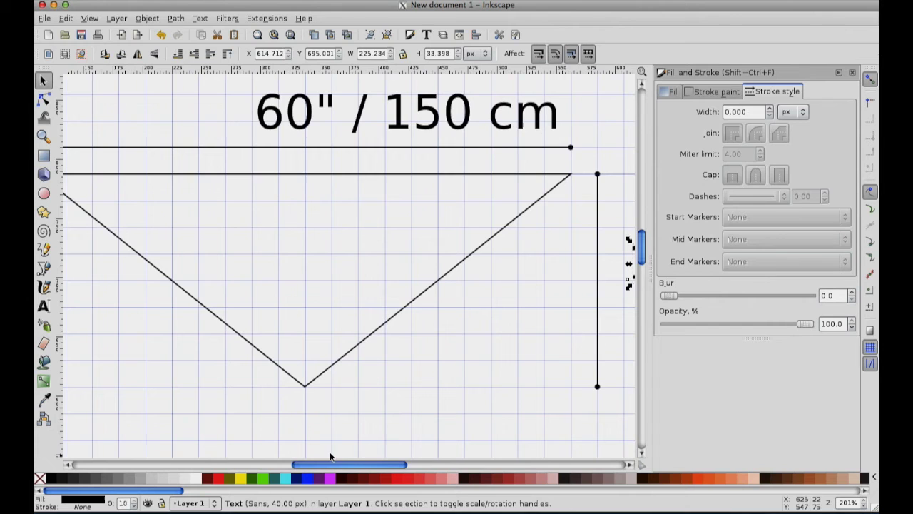
left_click(274, 35)
left_click(334, 126)
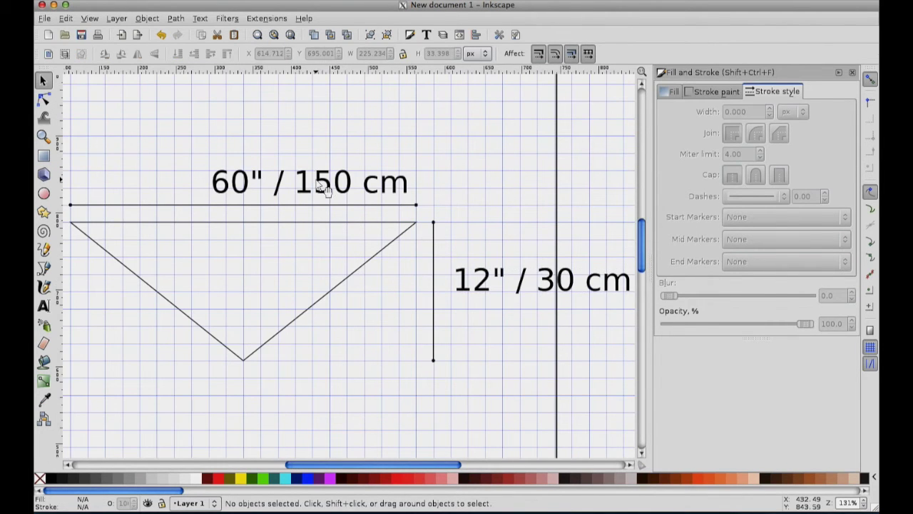
Set the font size of the 60" / 150 cm label above the horizontal line to 24.
left_click(326, 189)
left_click(202, 19)
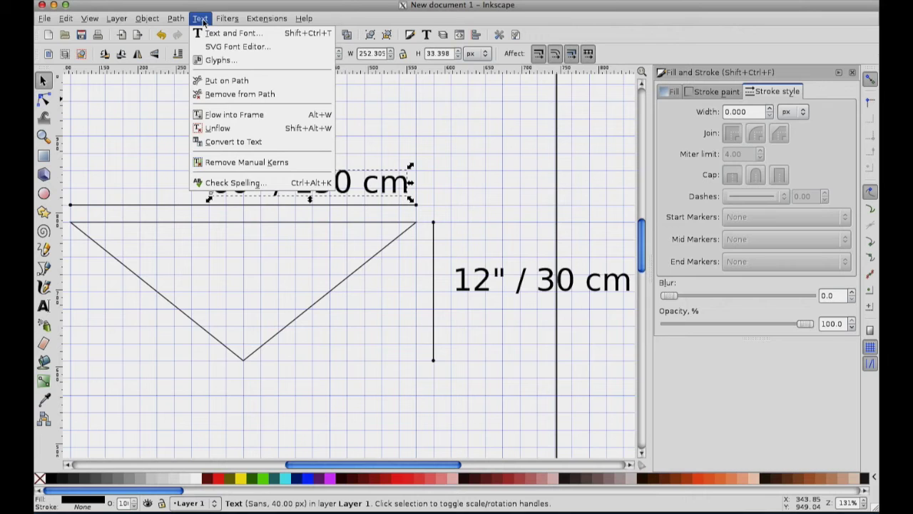
left_click(227, 32)
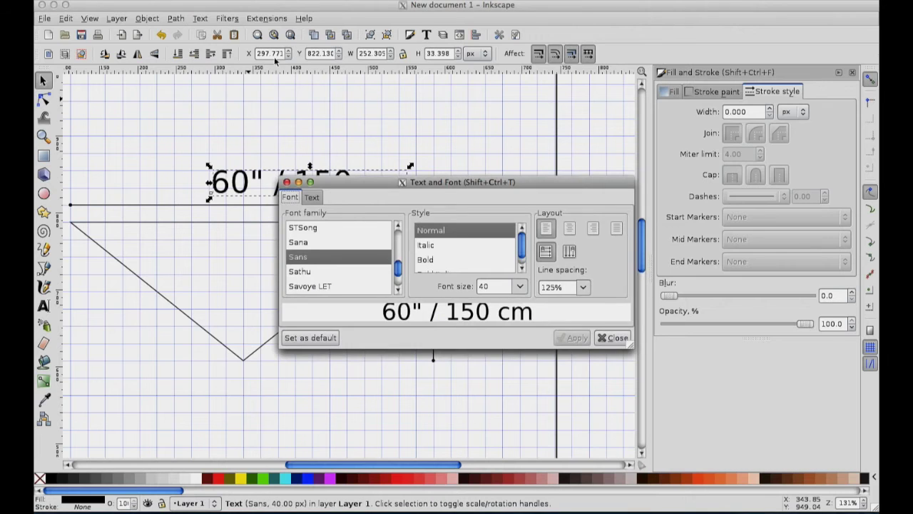
left_click(519, 286)
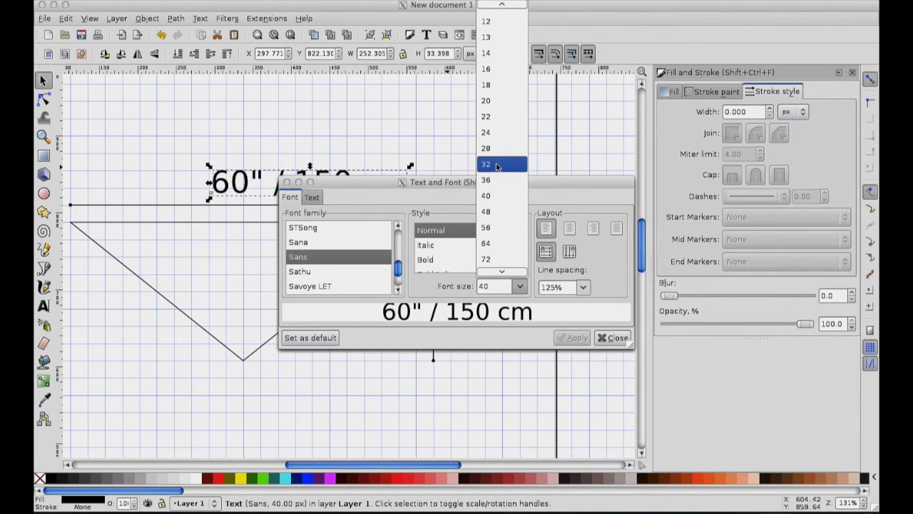
left_click(497, 165)
left_click(519, 286)
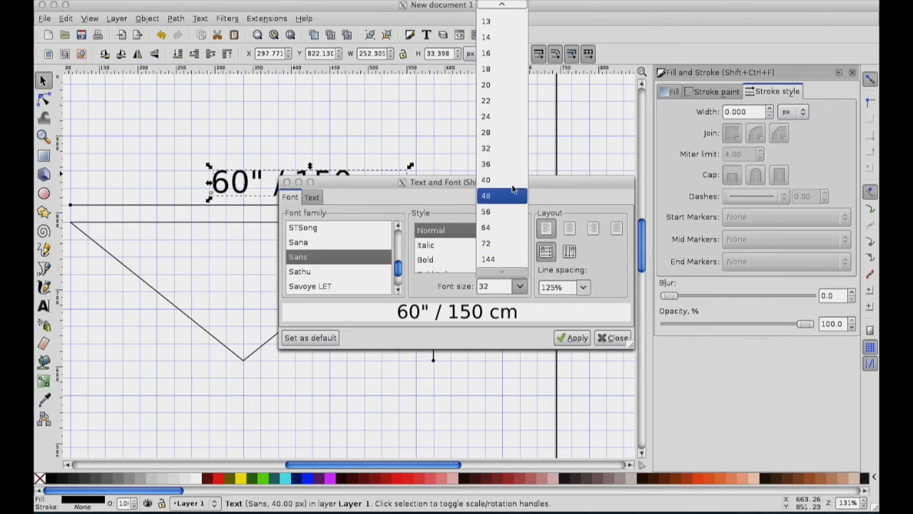
left_click(501, 119)
left_click_drag(399, 272, 395, 242)
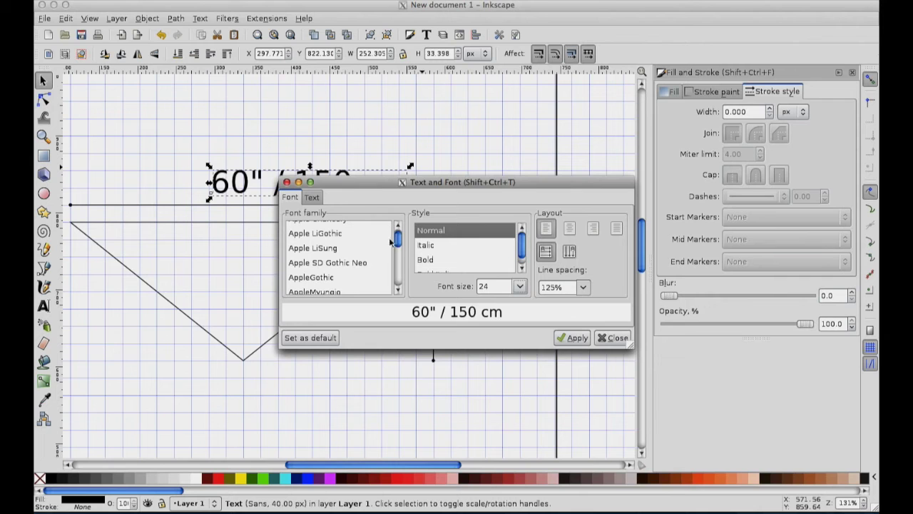
left_click(577, 338)
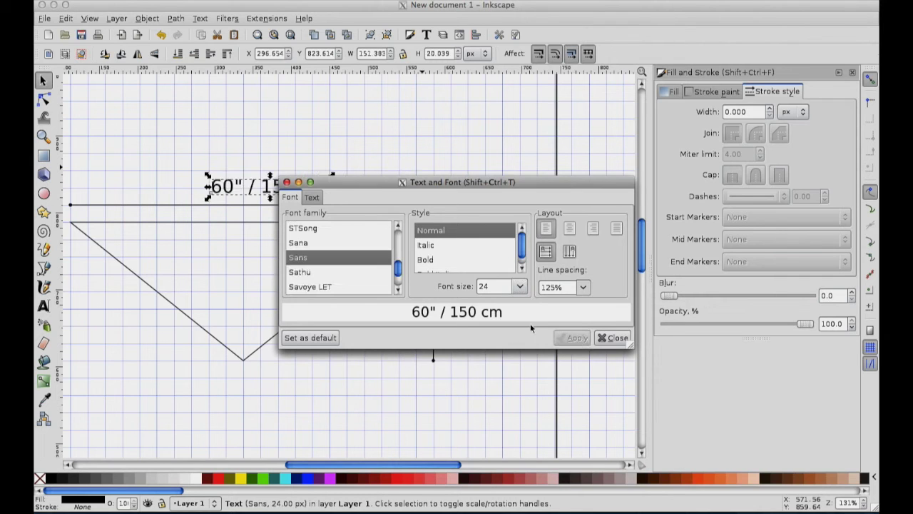
Set the font size of the 12" / 30 cm label beside the vertical line to 24 and deselect it.
left_click_drag(519, 174, 532, 56)
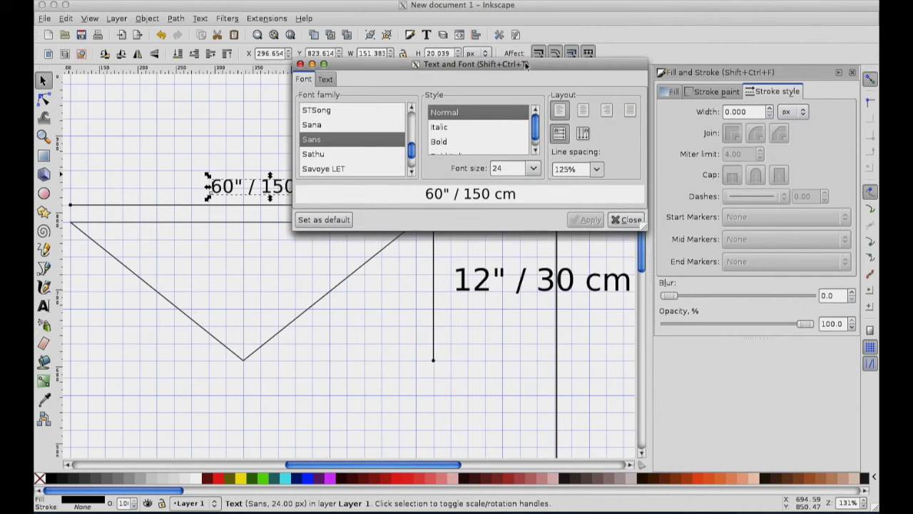
left_click(497, 277)
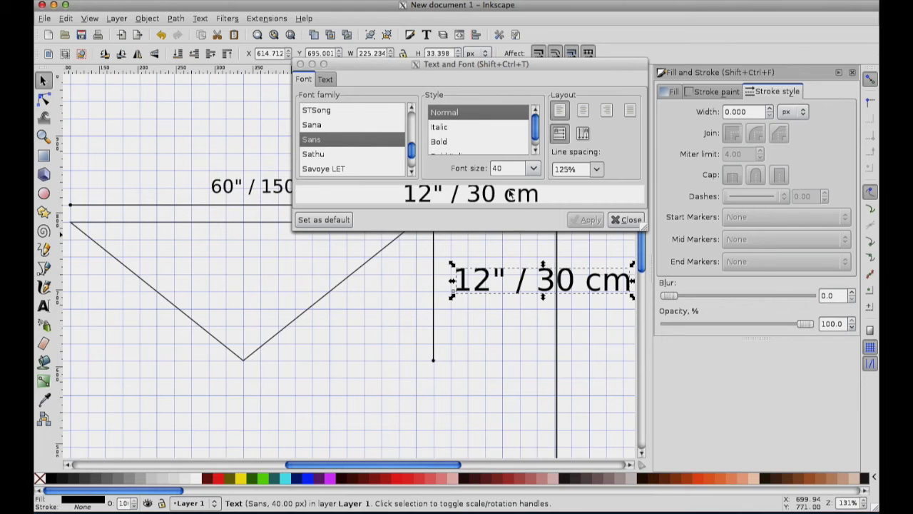
left_click(534, 169)
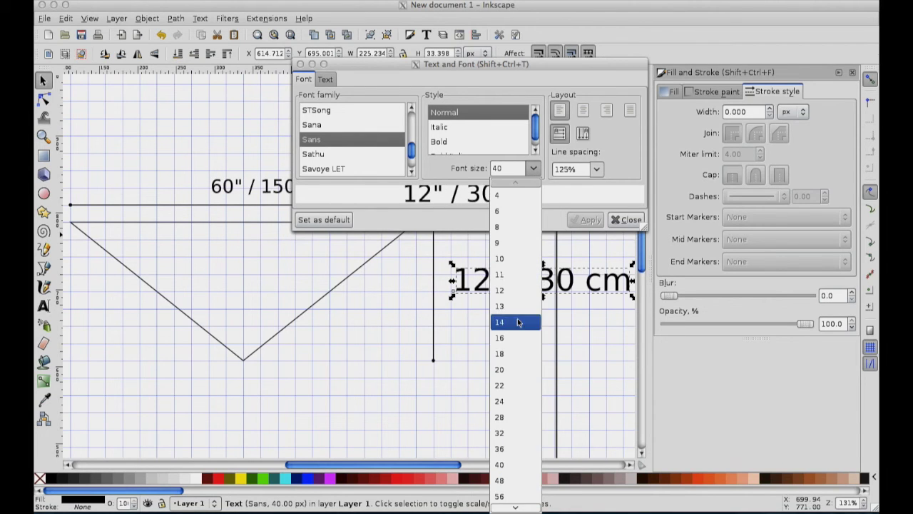
left_click(510, 401)
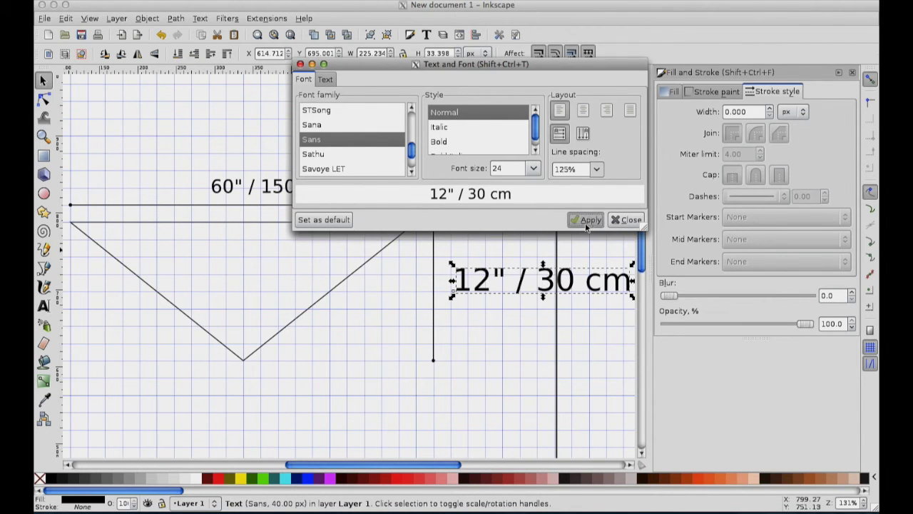
left_click(586, 220)
left_click(628, 220)
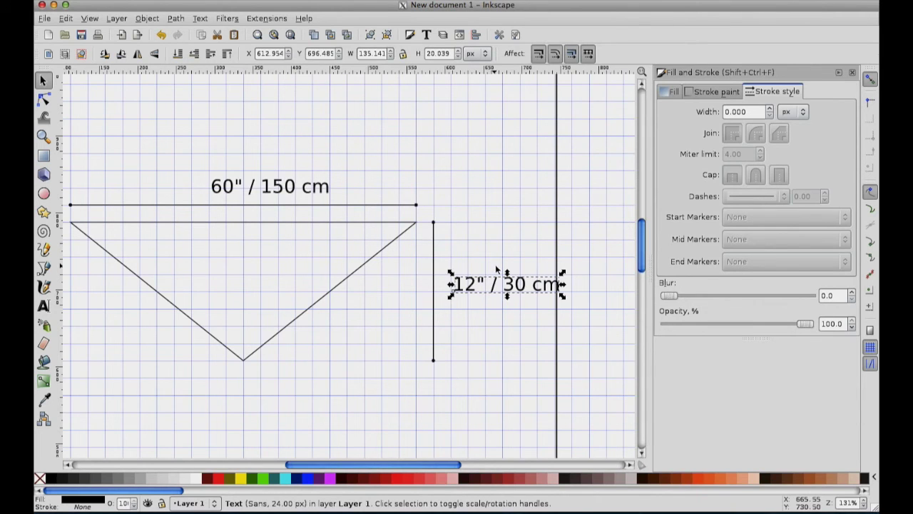
left_click(488, 216)
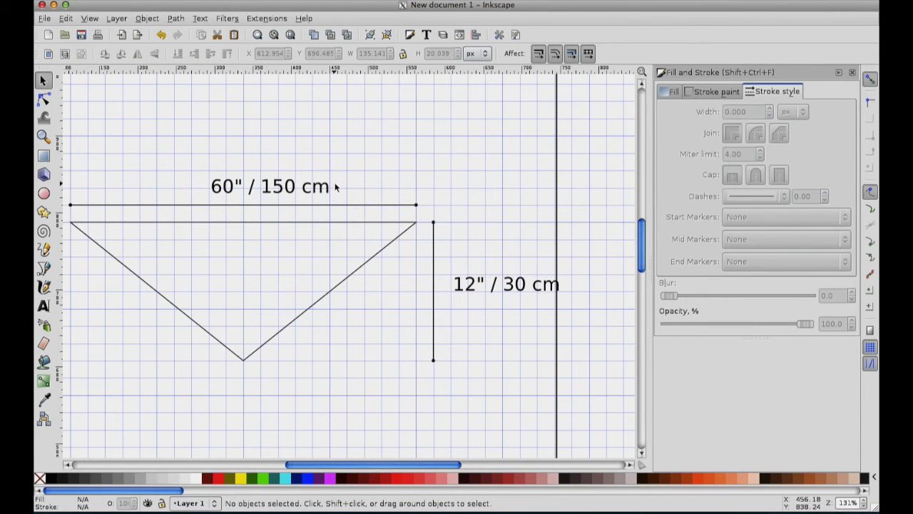
Rotate the 12" / 30 cm label 90° counter-clockwise and move it close beside the vertical dimension line.
left_click(480, 287)
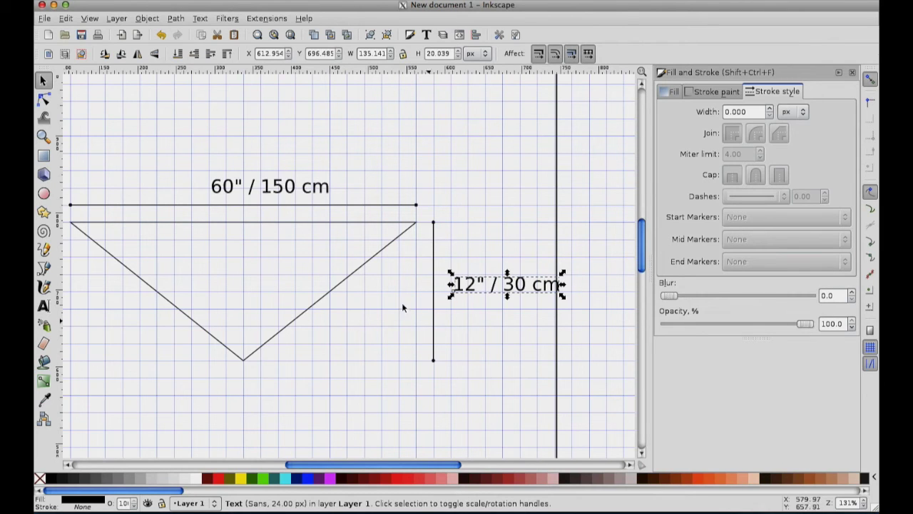
left_click(105, 57)
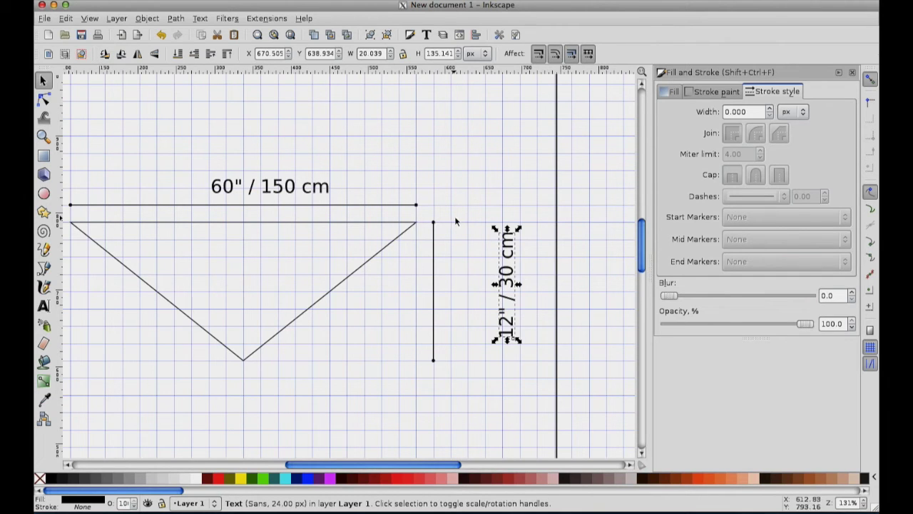
left_click_drag(499, 251, 441, 255)
left_click(458, 254)
Move the 60" / 150 cm label toward the middle of the horizontal line and nudge it down to Y 816.273 px.
left_click_drag(326, 192, 302, 192)
key("Escape")
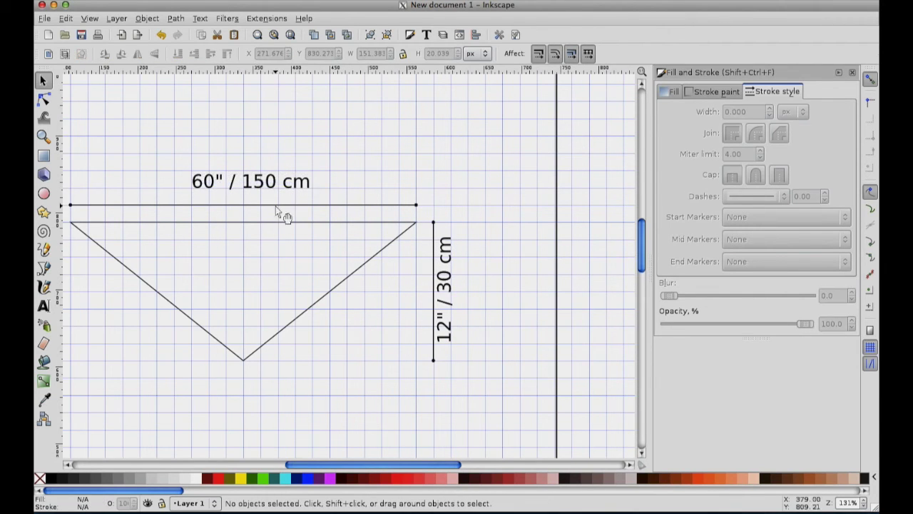
left_click(302, 187)
left_click_drag(302, 187, 303, 203)
key("ctrl+z")
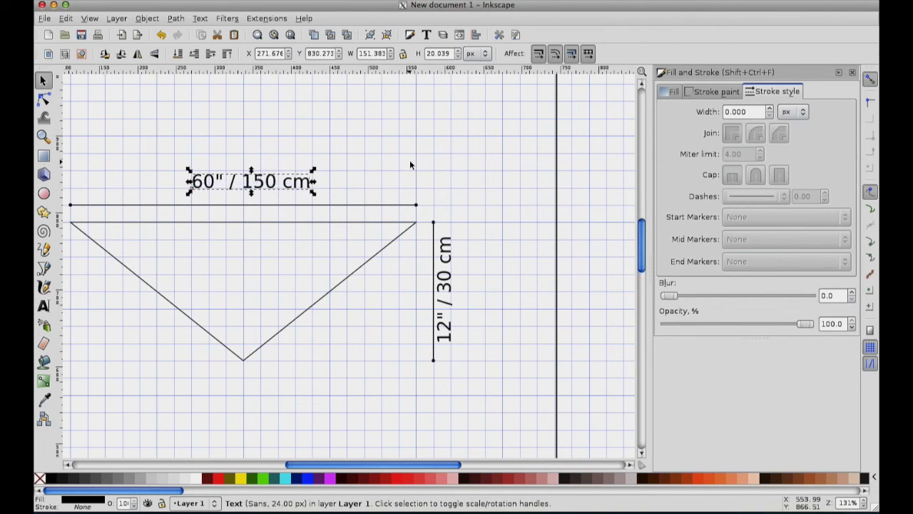
key("Down")
key("Down")
key("Down")
key("Down")
key("Down")
key("Down")
key("Down")
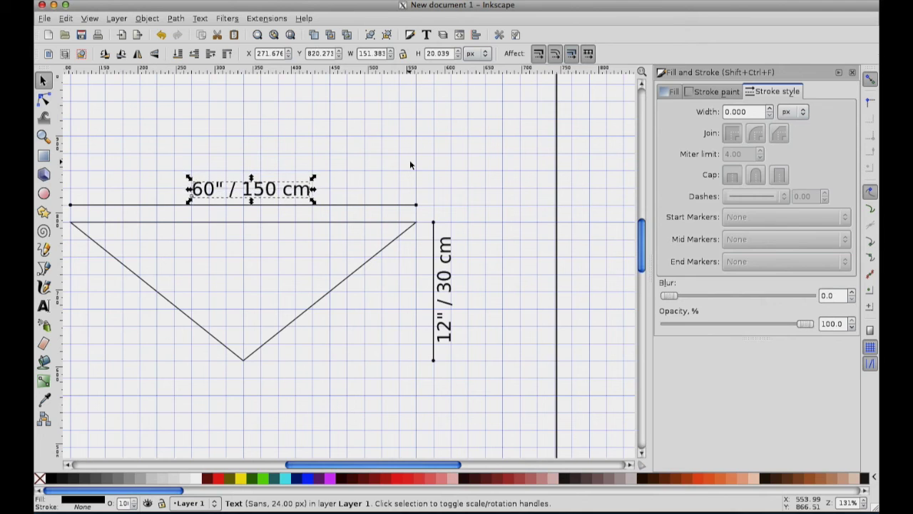
left_click(410, 165)
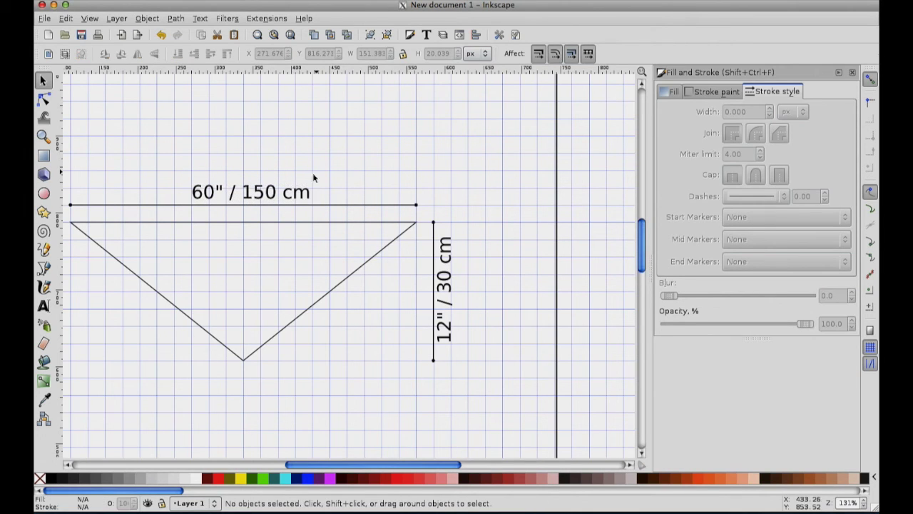
Center the 60" / 150 cm label and the horizontal dimension line on a common vertical axis and deselect them.
left_click(291, 195)
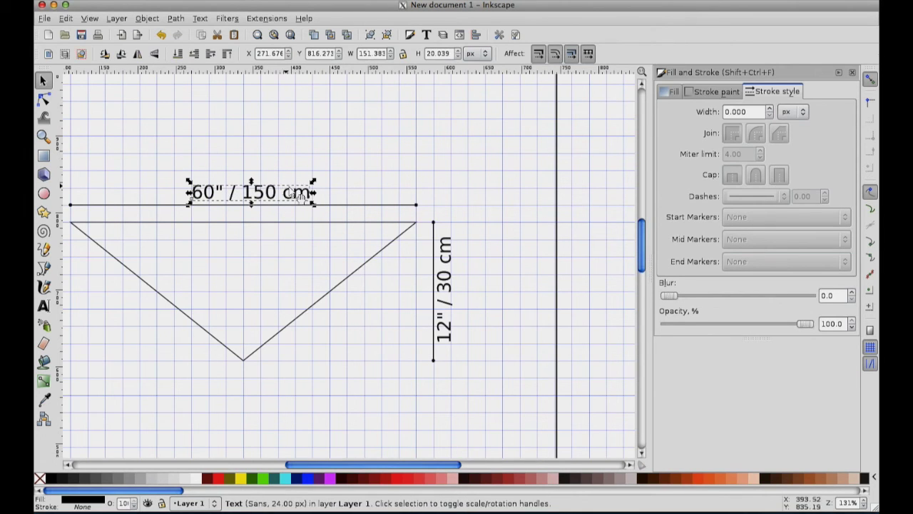
key("shift")
left_click(341, 206, "shift")
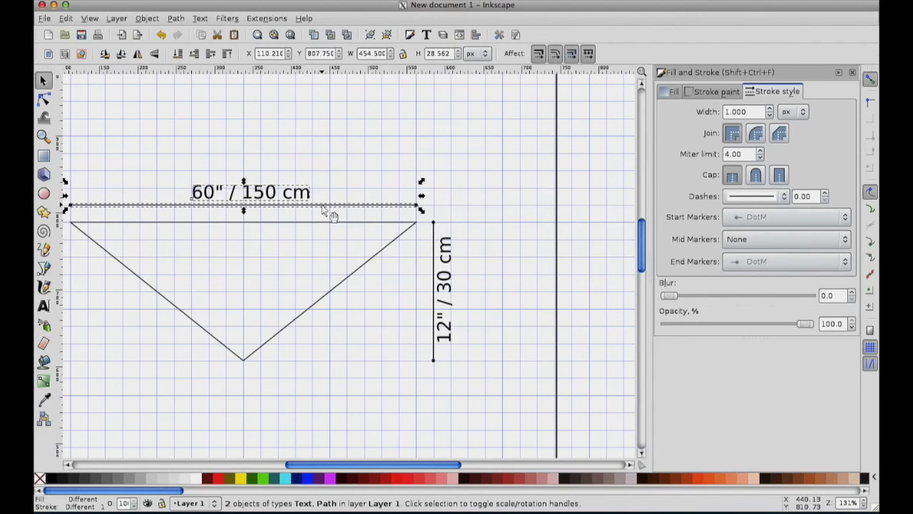
left_click(148, 18)
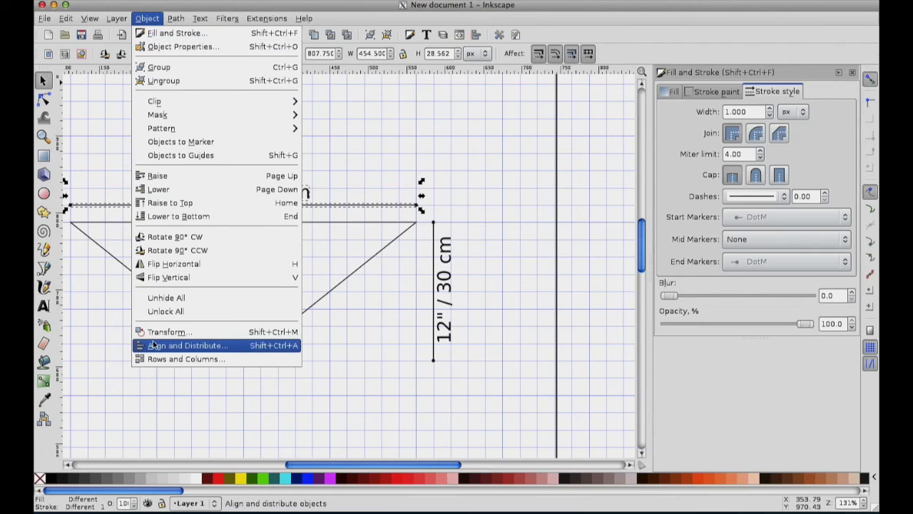
left_click(155, 347)
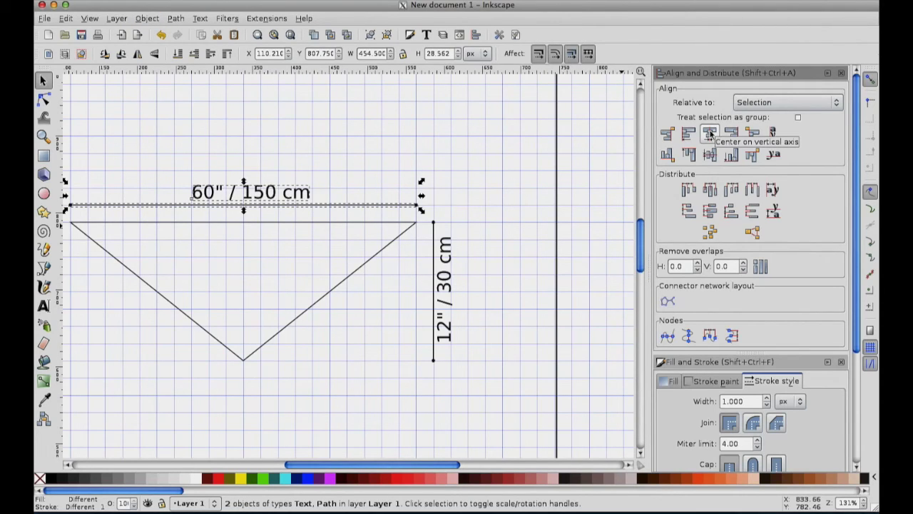
left_click(710, 135)
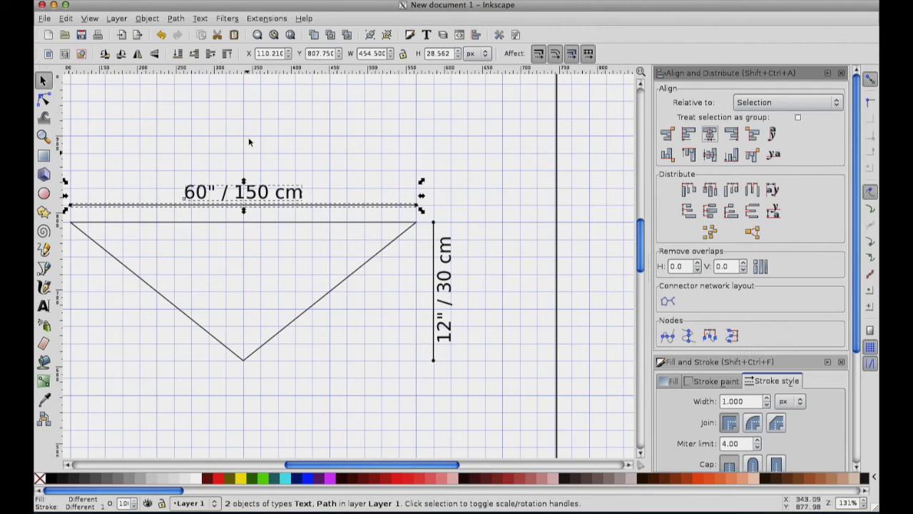
left_click(330, 353)
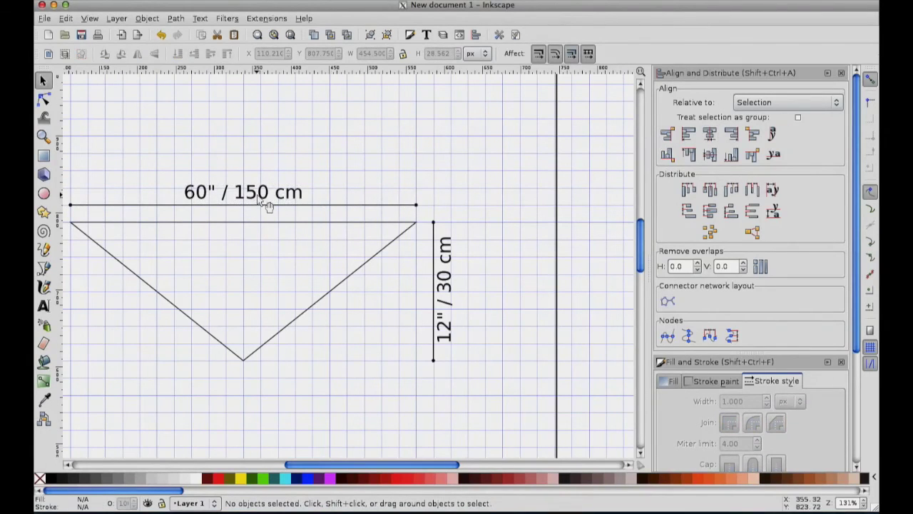
Center the 12" / 30 cm label and the vertical dimension line on a common horizontal axis and deselect them.
left_click(450, 292)
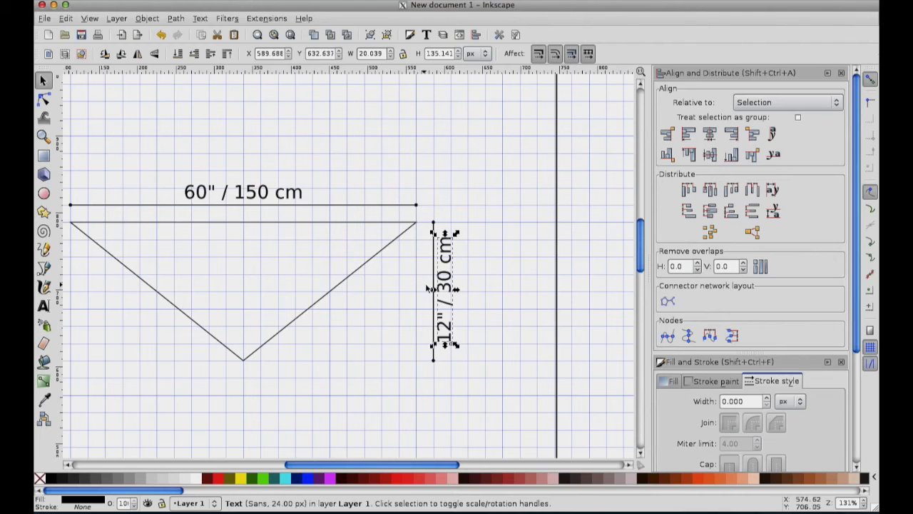
left_click(434, 264, "shift")
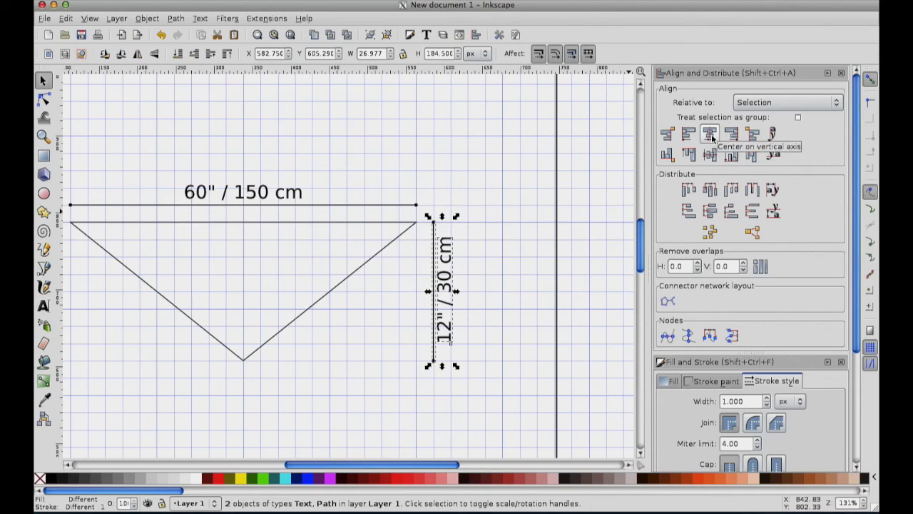
left_click(713, 158)
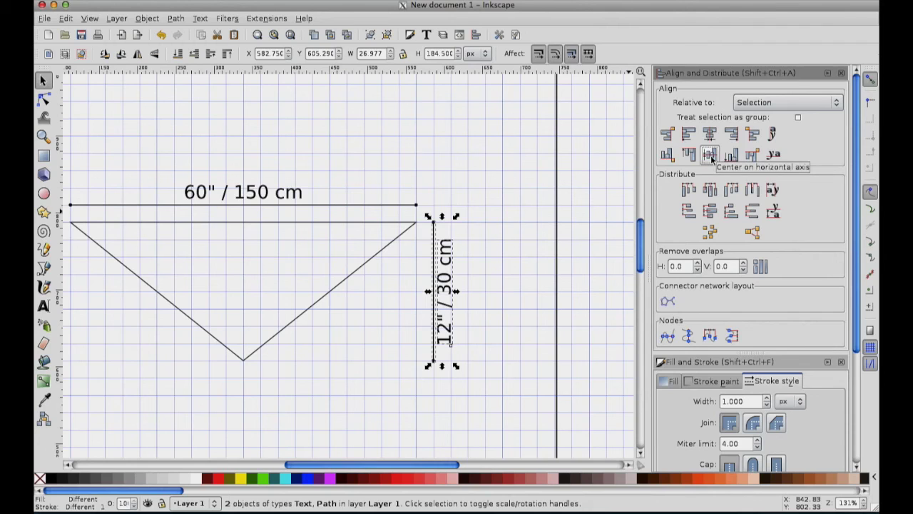
left_click(496, 272)
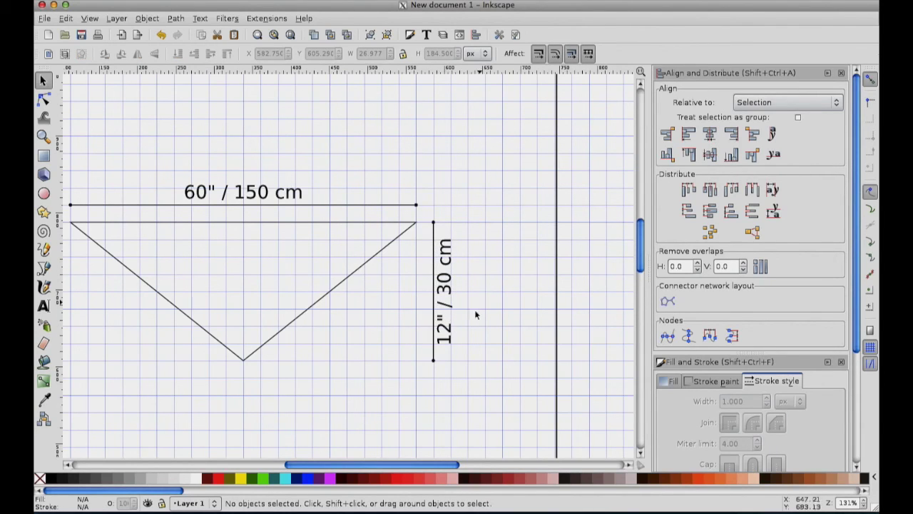
Review the Export Bitmap settings for exporting the drawing area and close them without exporting.
left_click_drag(394, 465, 363, 465)
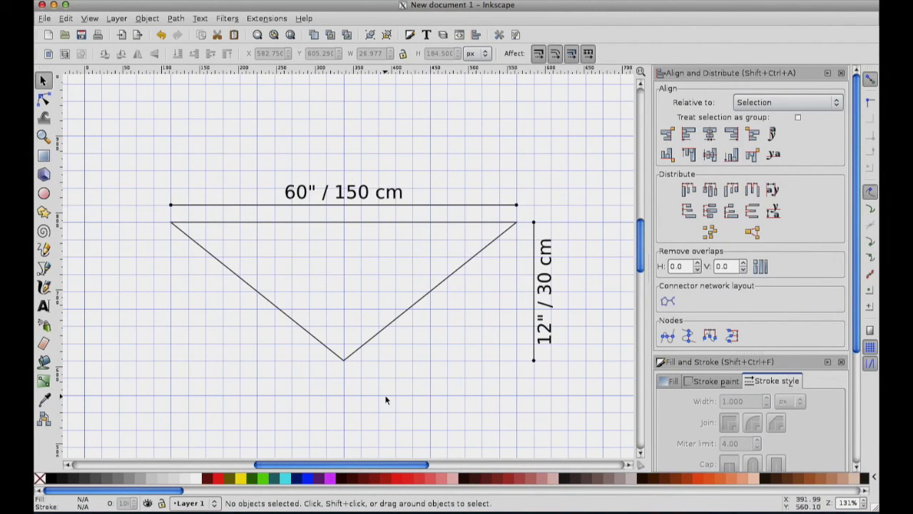
left_click(45, 20)
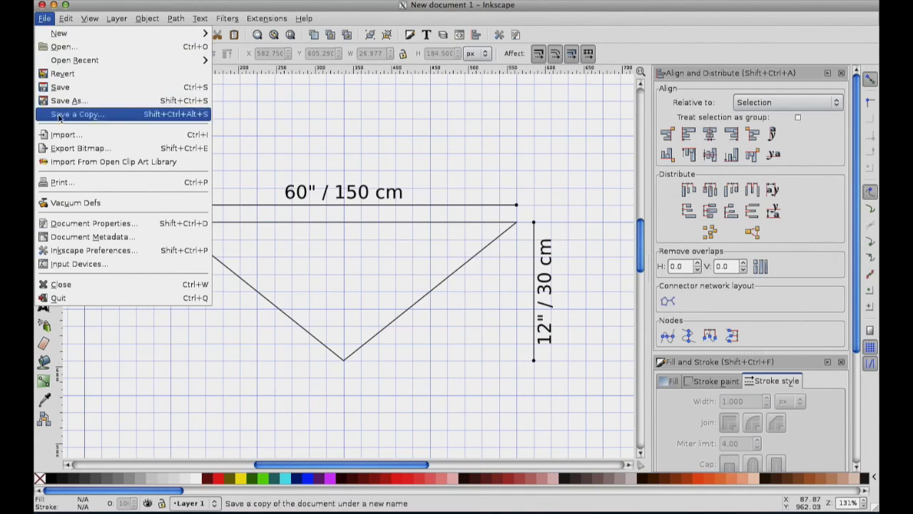
left_click(64, 148)
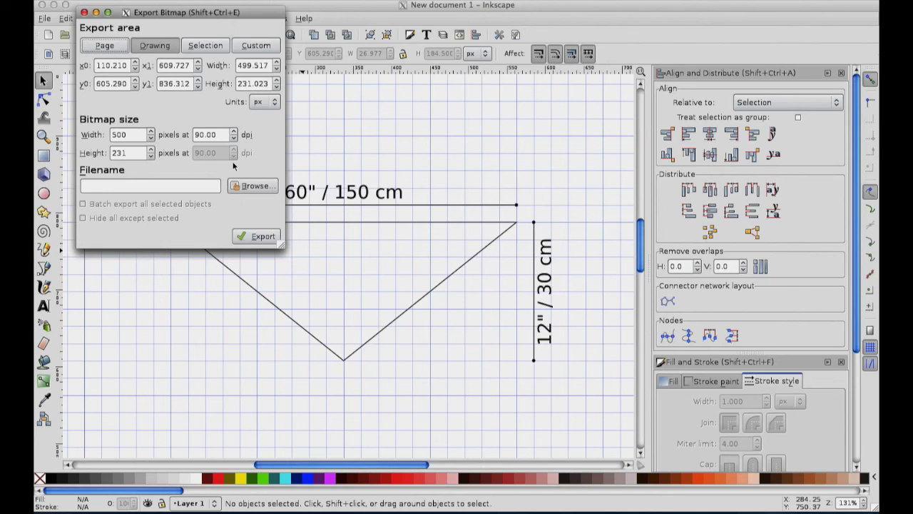
left_click(85, 12)
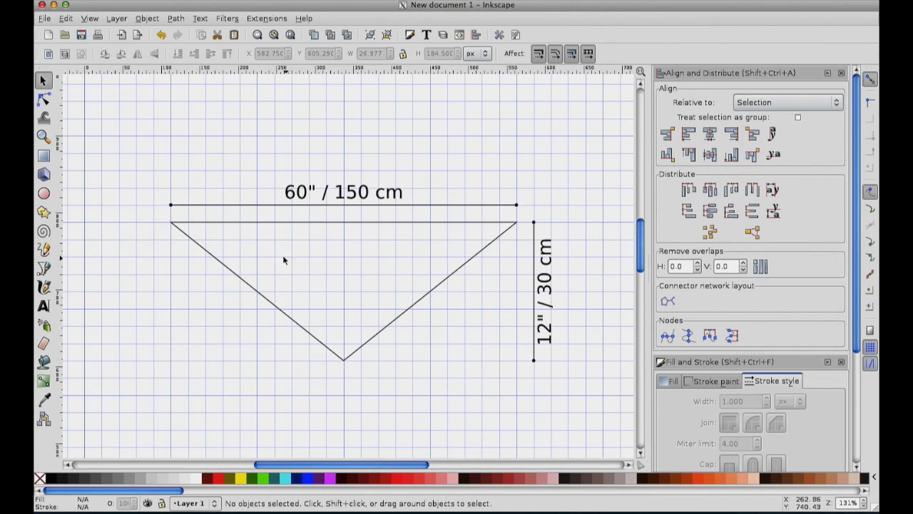
Open the file babysweateryoke.svg and fit the sweater schematic's drawing in the window.
left_click(45, 18)
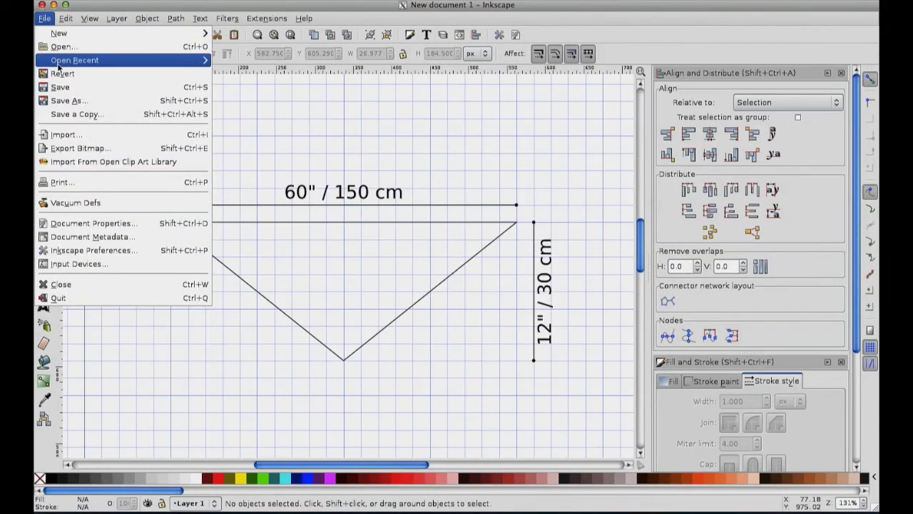
left_click(57, 45)
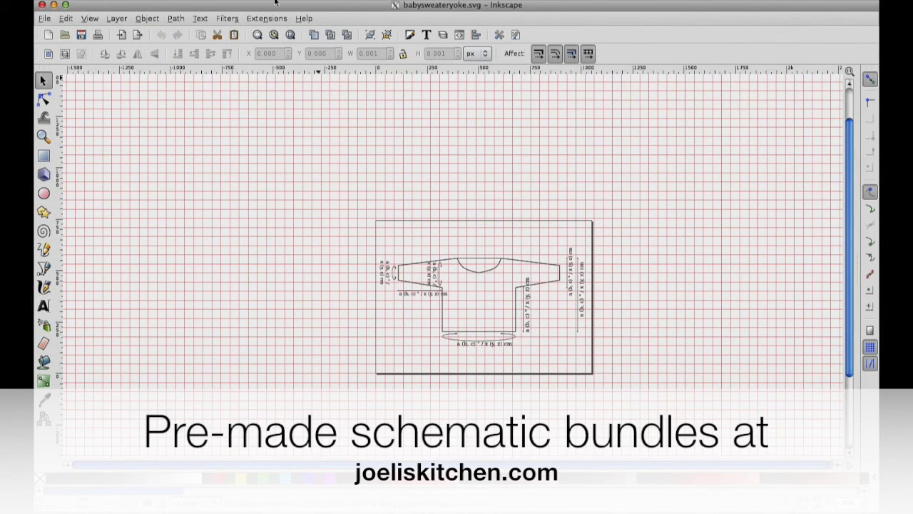
left_click(274, 34)
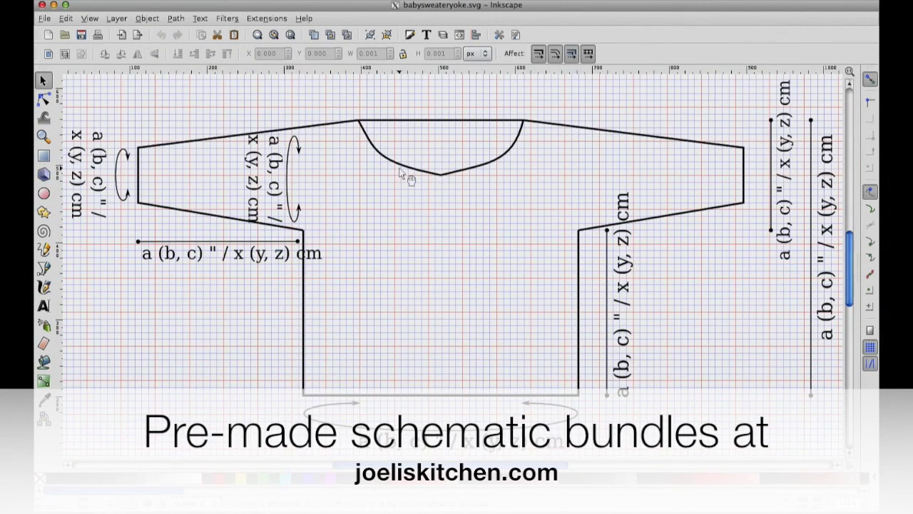